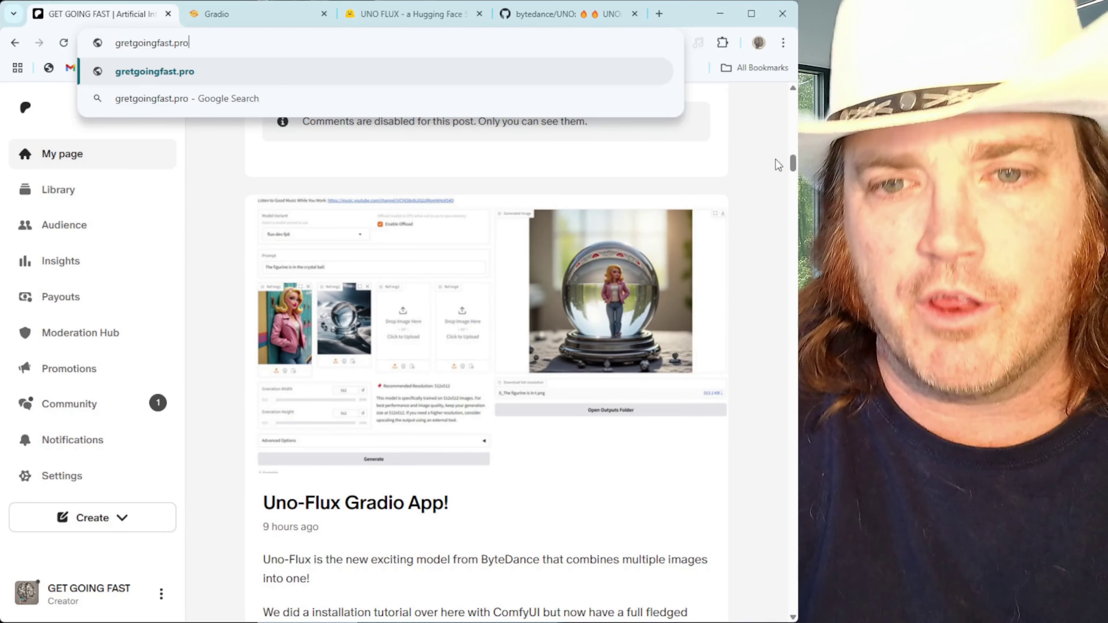
Step: View the enlarged preview image of the Uno-Flux Gradio App post and close it
click(783, 164)
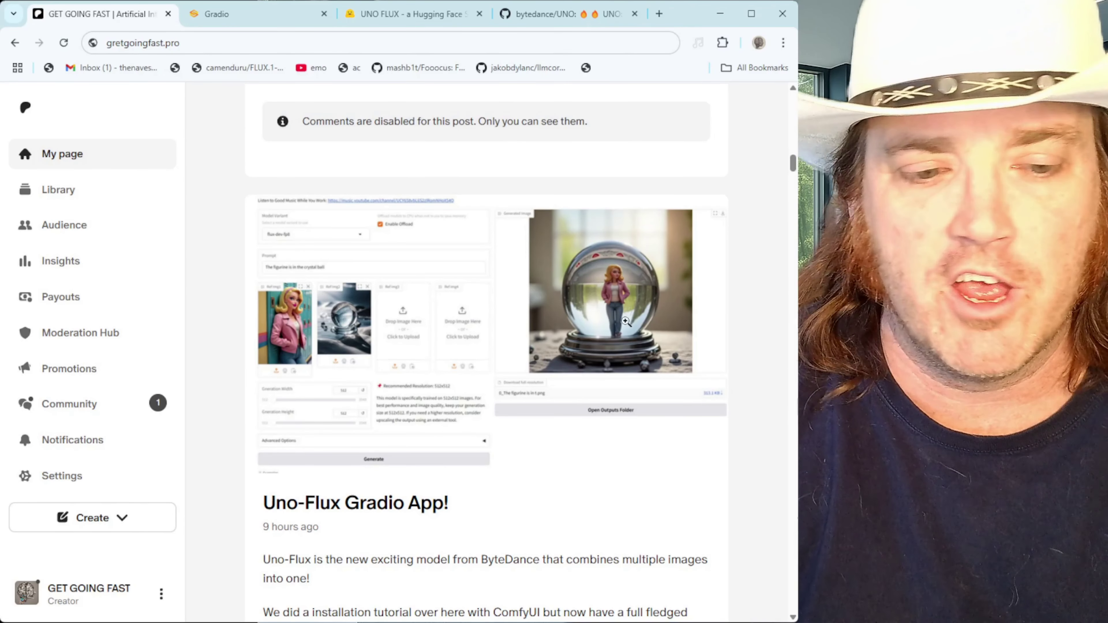
scroll(524, 343, down, 3)
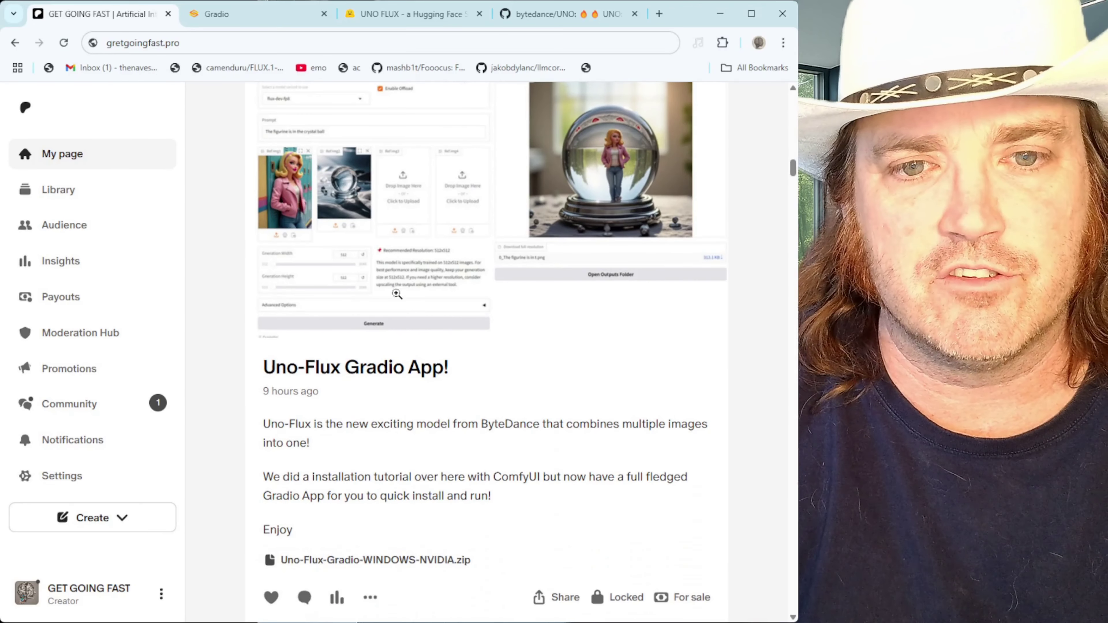
click(462, 219)
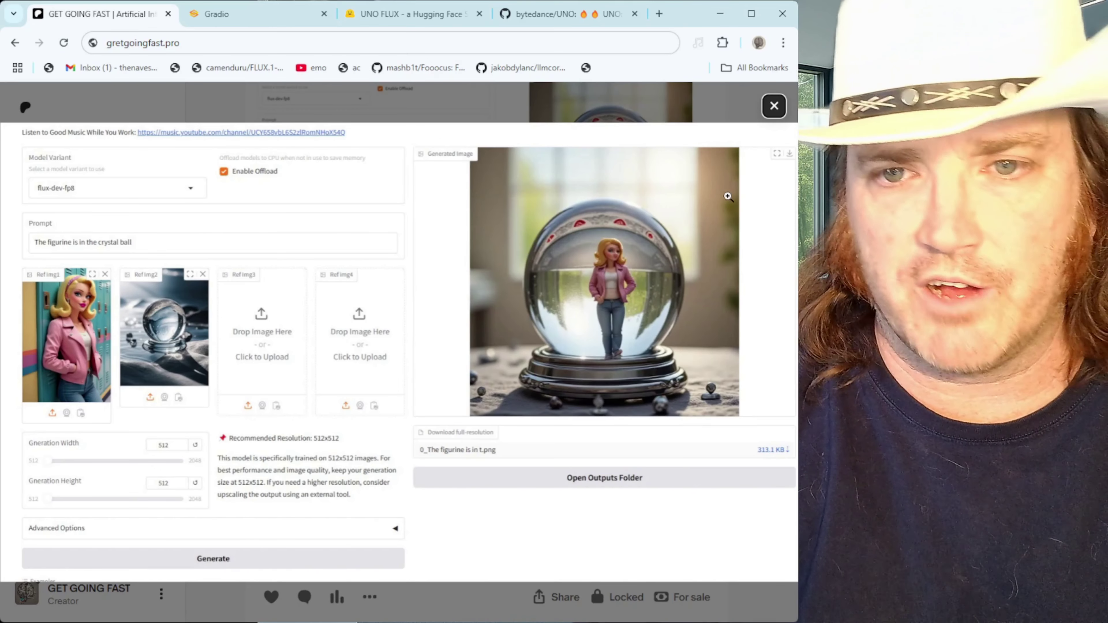
click(774, 108)
scroll(650, 382, down, 3)
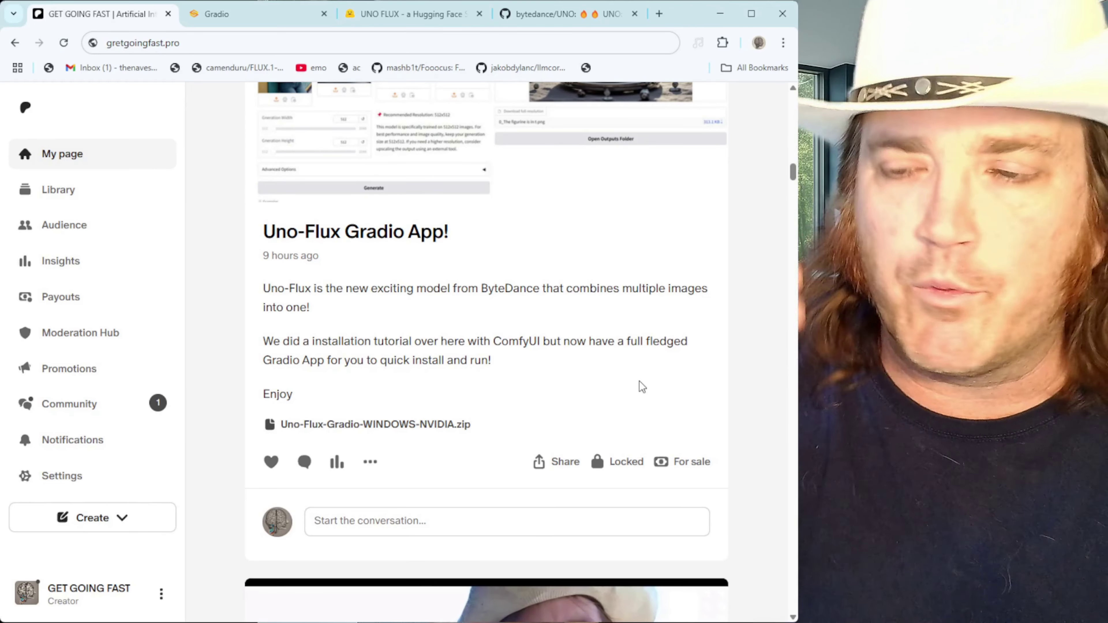
Step: Browse the older posts in the feed down to the UNO-Flux puppy in a snow globe tutorial
scroll(638, 384, down, 5)
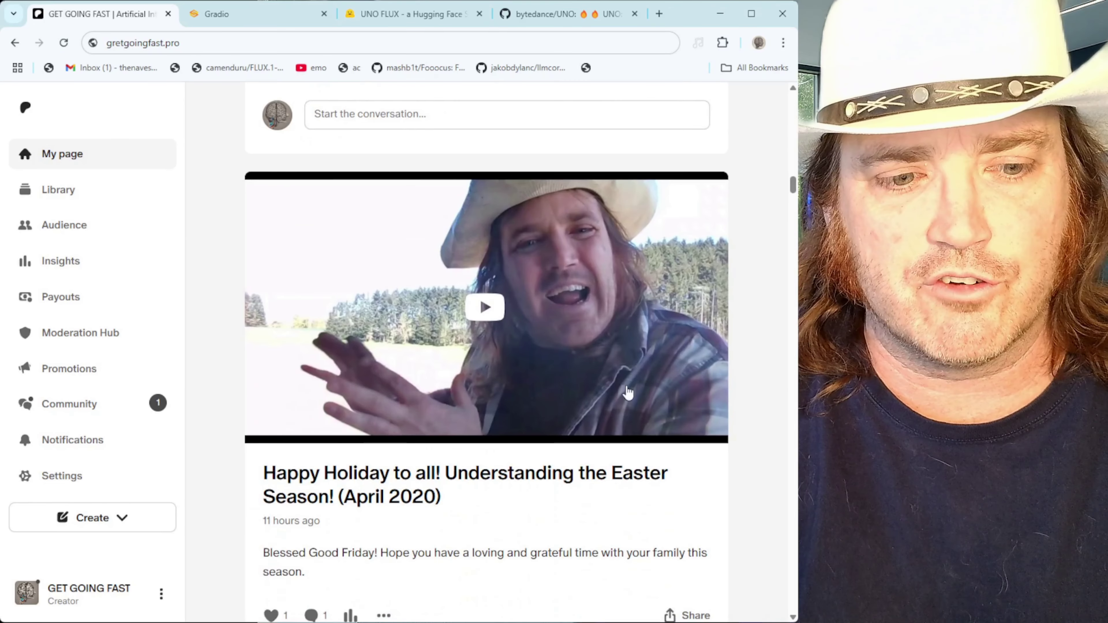
scroll(627, 392, down, 5)
scroll(627, 391, down, 10)
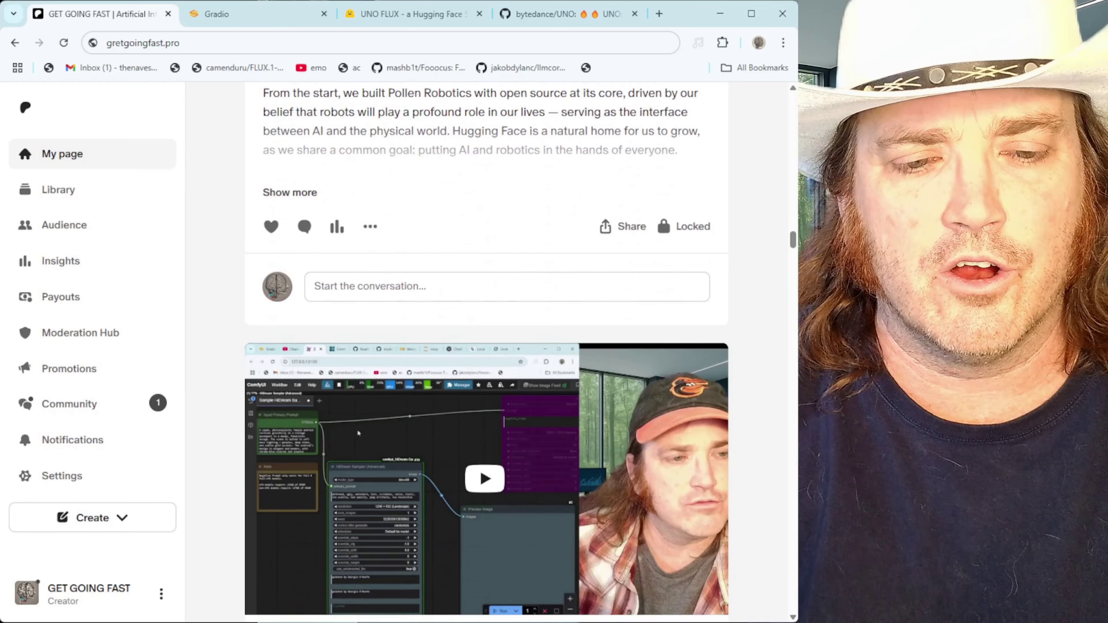
scroll(628, 386, down, 5)
scroll(628, 385, down, 4)
scroll(627, 386, up, 4)
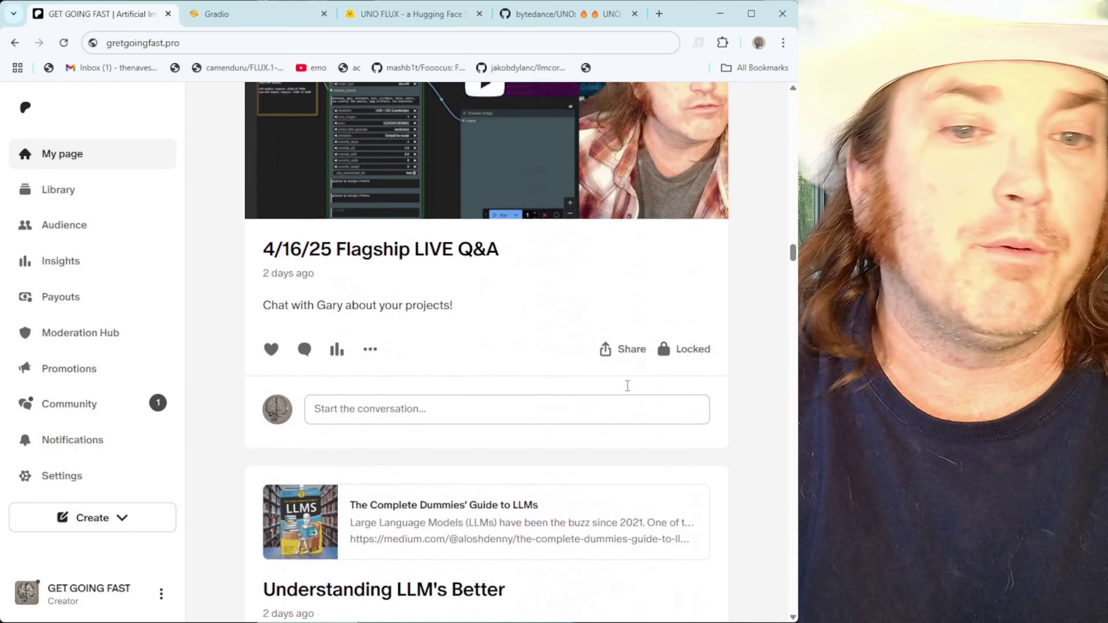
scroll(628, 385, up, 5)
scroll(628, 386, down, 13)
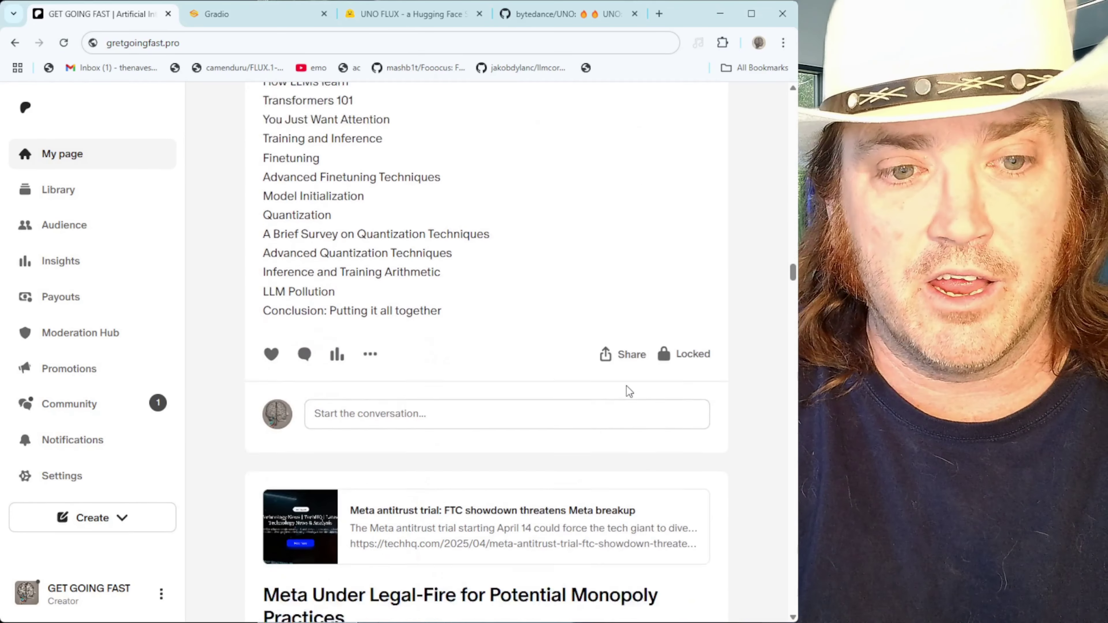
scroll(625, 386, down, 15)
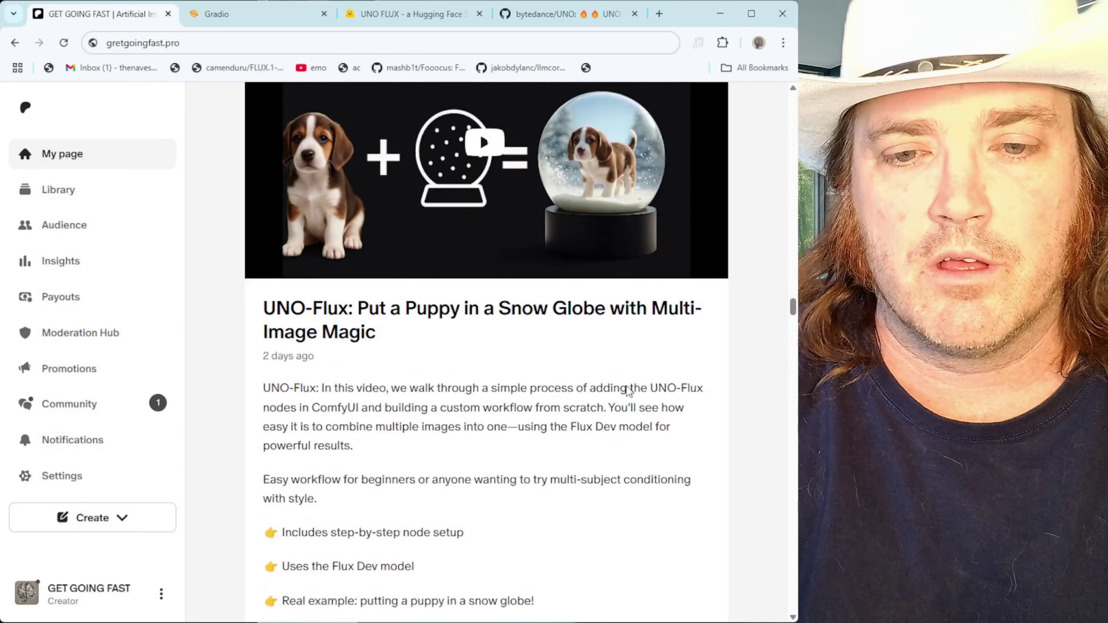
scroll(627, 386, down, 10)
scroll(596, 363, up, 3)
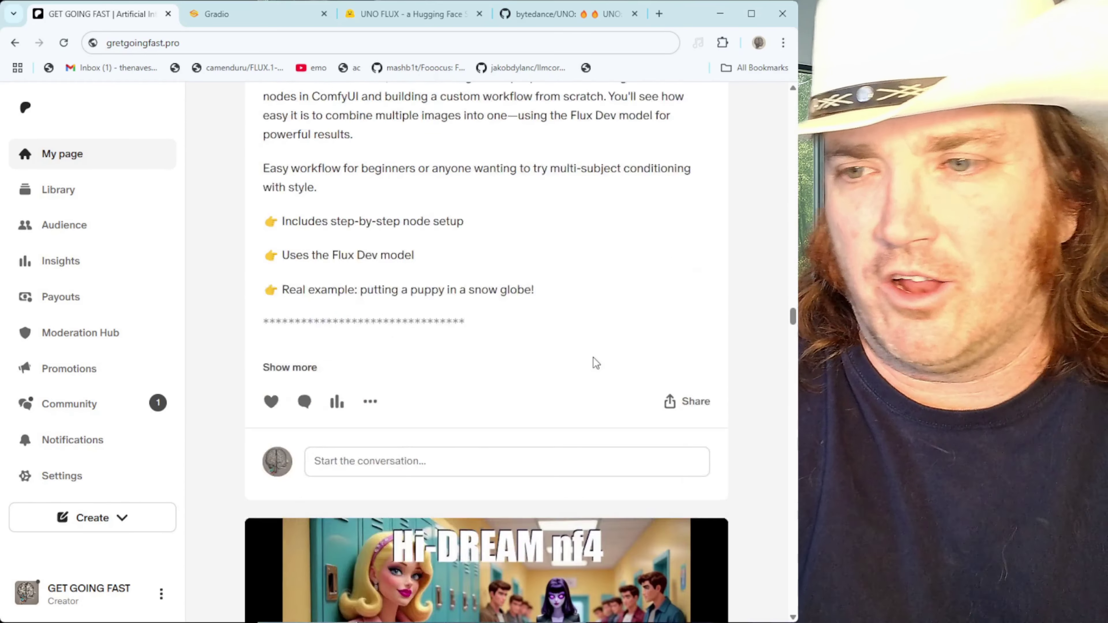
Step: Return to the AI setup post above the Uno-Flux post, expand its full text and look through its list of installers
scroll(595, 363, up, 20)
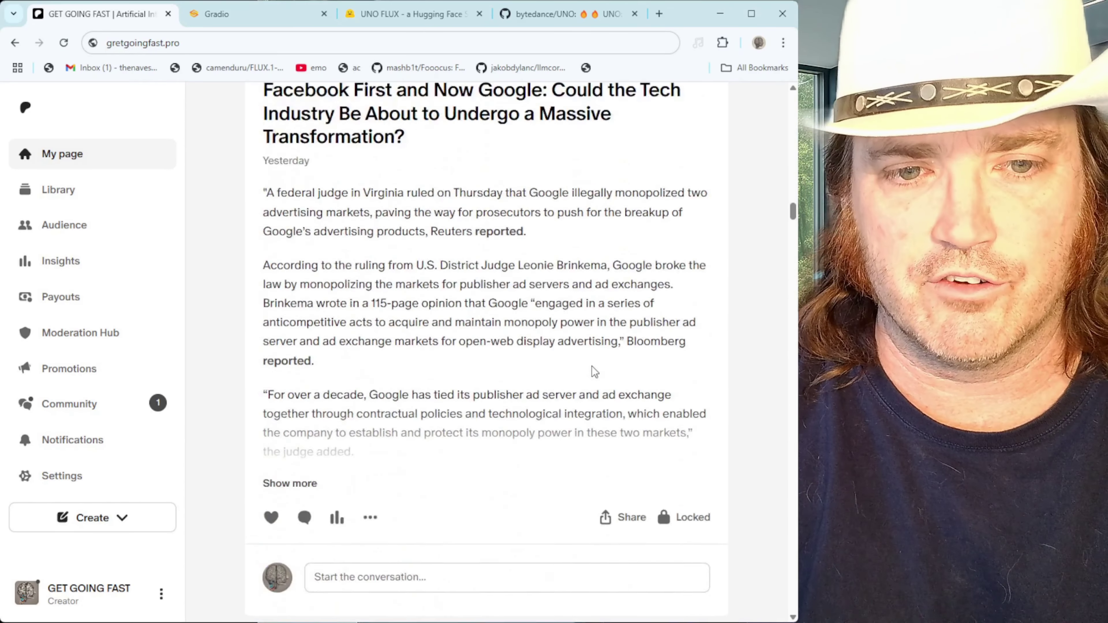
scroll(595, 372, up, 20)
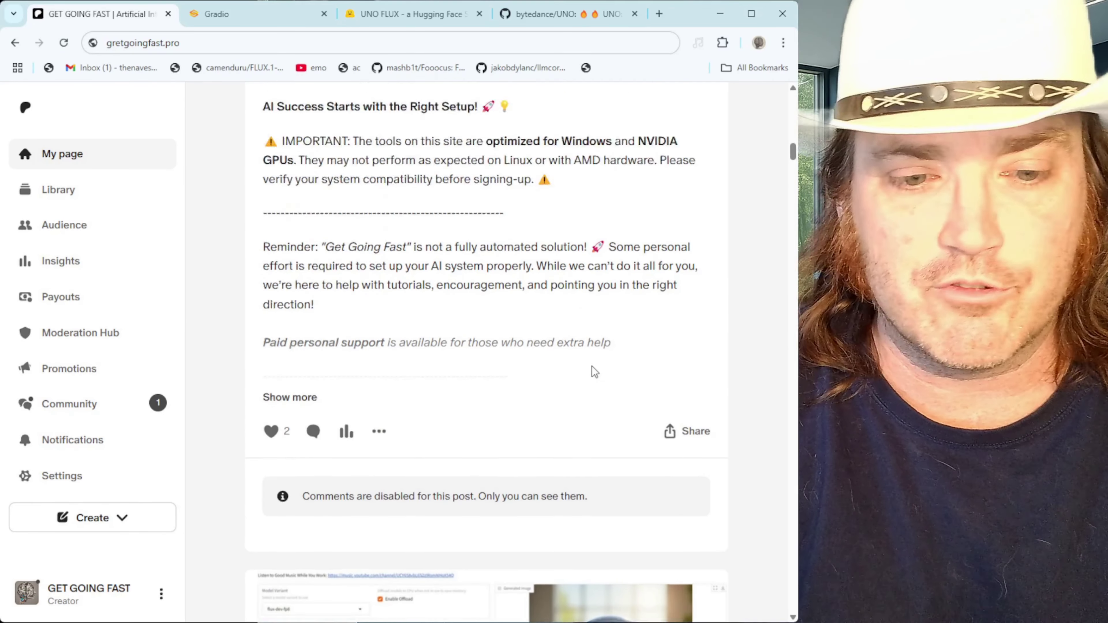
scroll(593, 368, up, 5)
scroll(591, 365, down, 10)
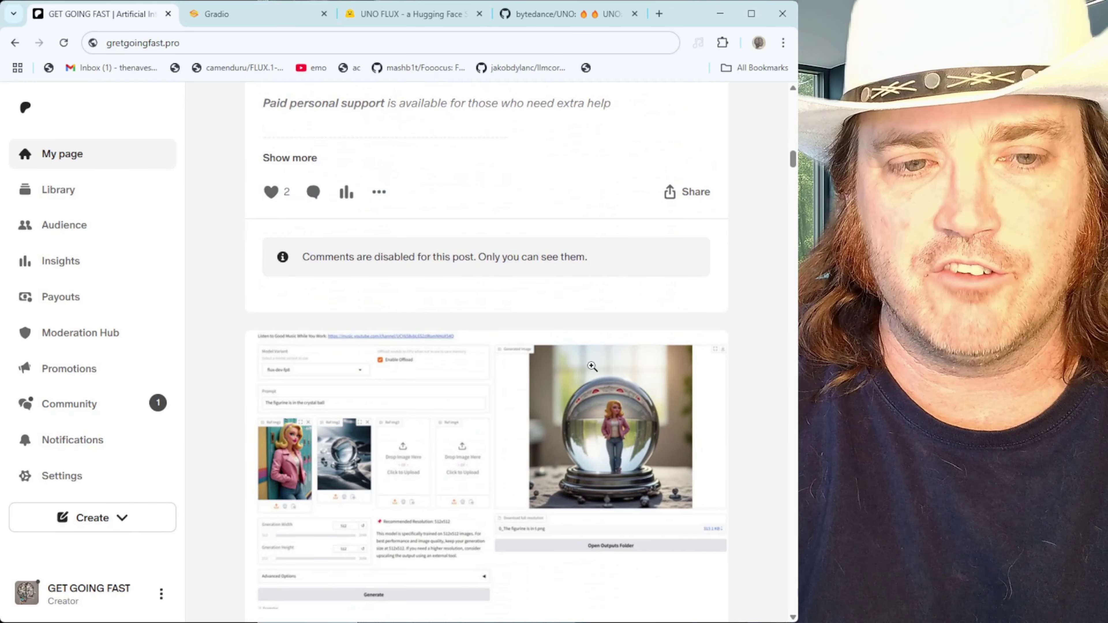
scroll(592, 366, up, 5)
click(311, 433)
scroll(434, 384, down, 10)
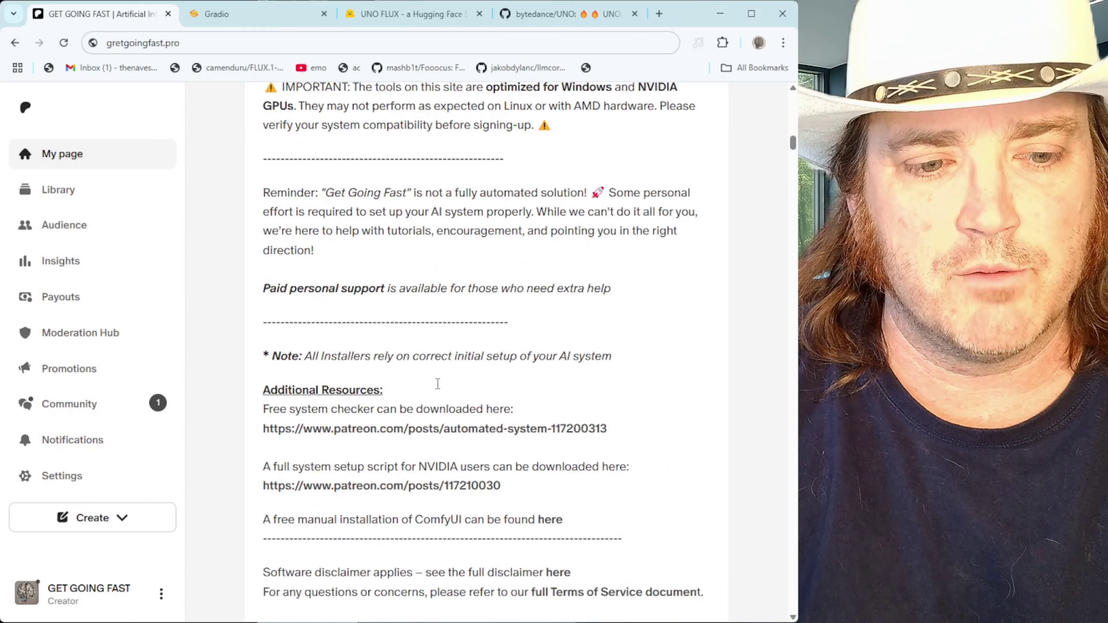
scroll(438, 383, down, 15)
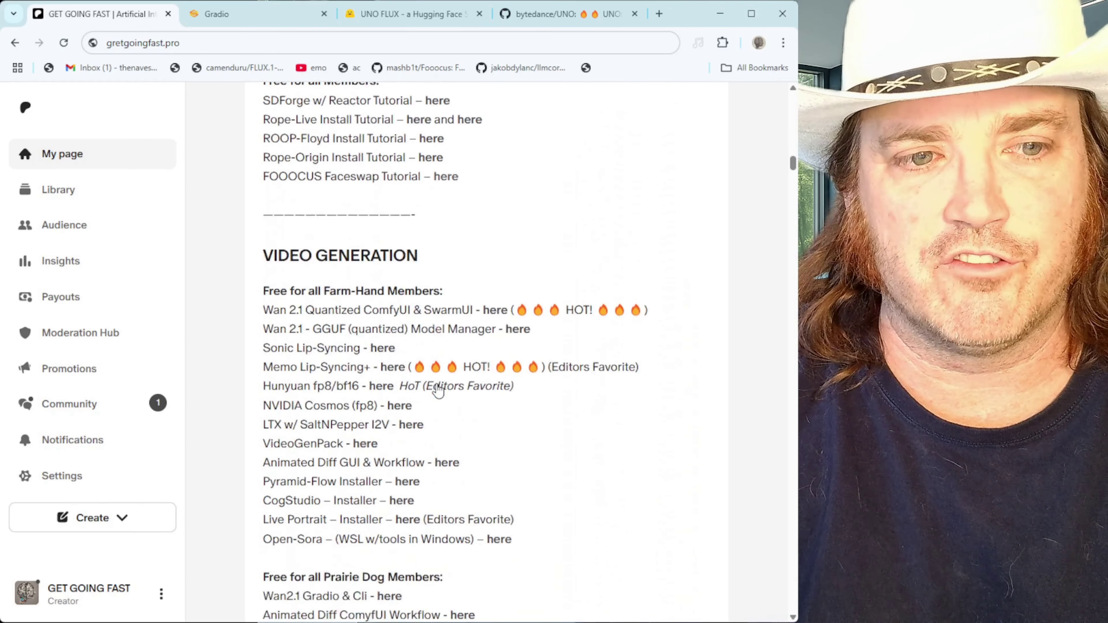
scroll(436, 384, down, 5)
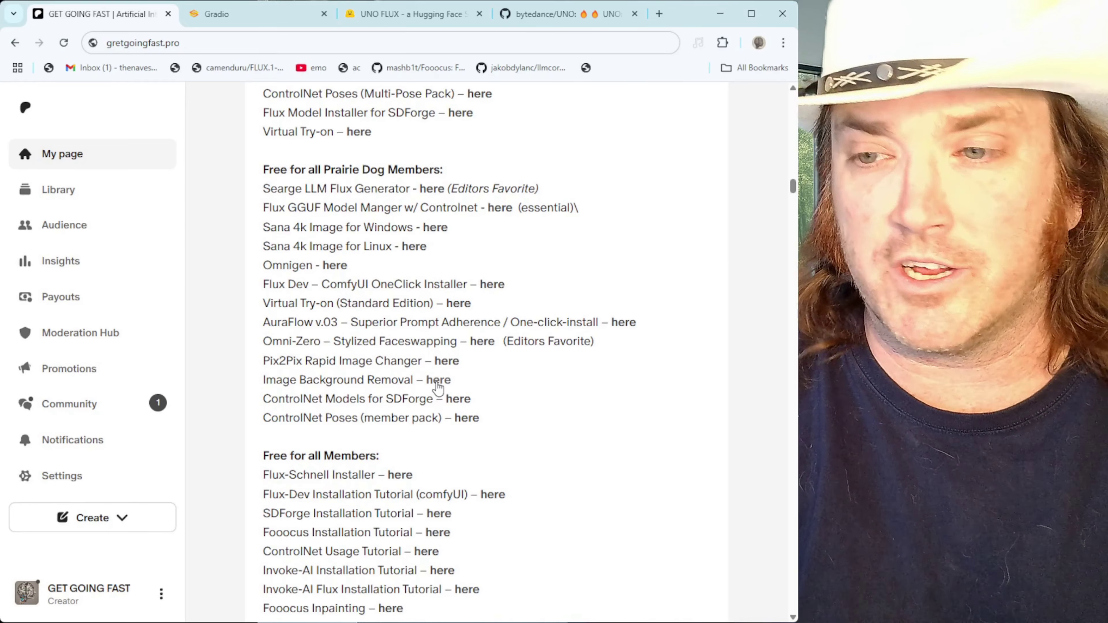
scroll(437, 387, down, 20)
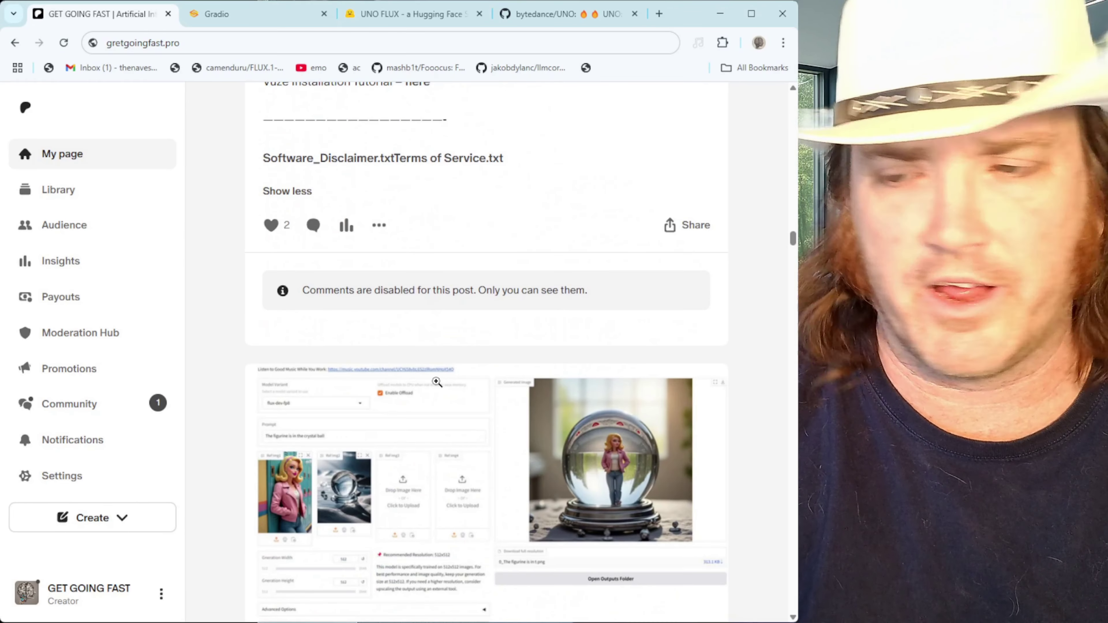
Step: Look past the installer list through the following posts and return to the Uno-Flux Gradio App post with its zip attachment
scroll(436, 382, down, 20)
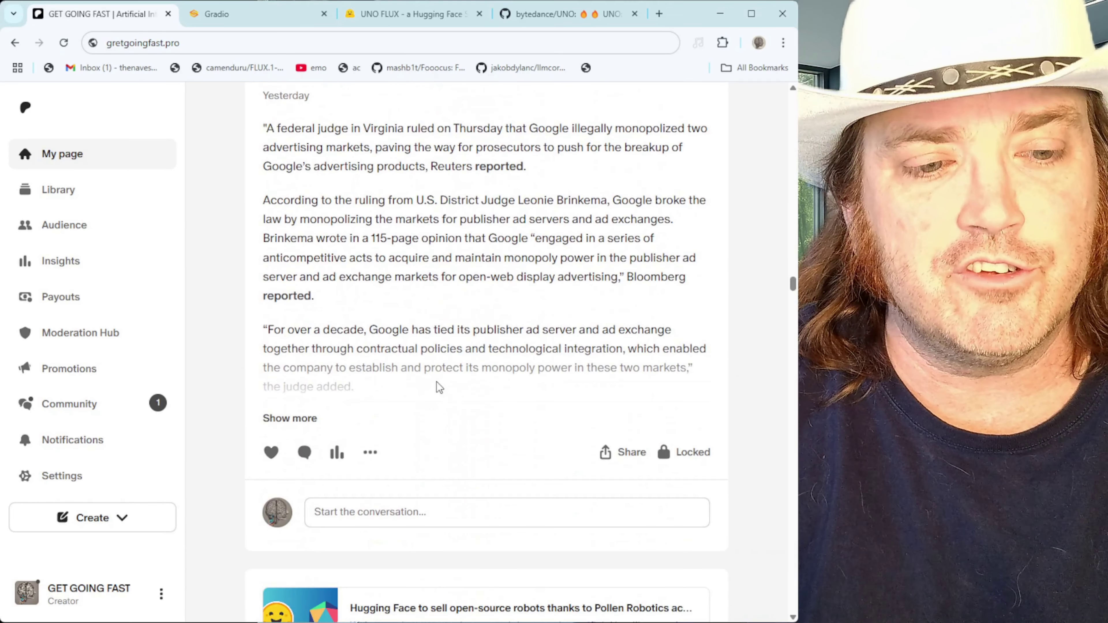
scroll(438, 386, down, 8)
scroll(438, 386, up, 20)
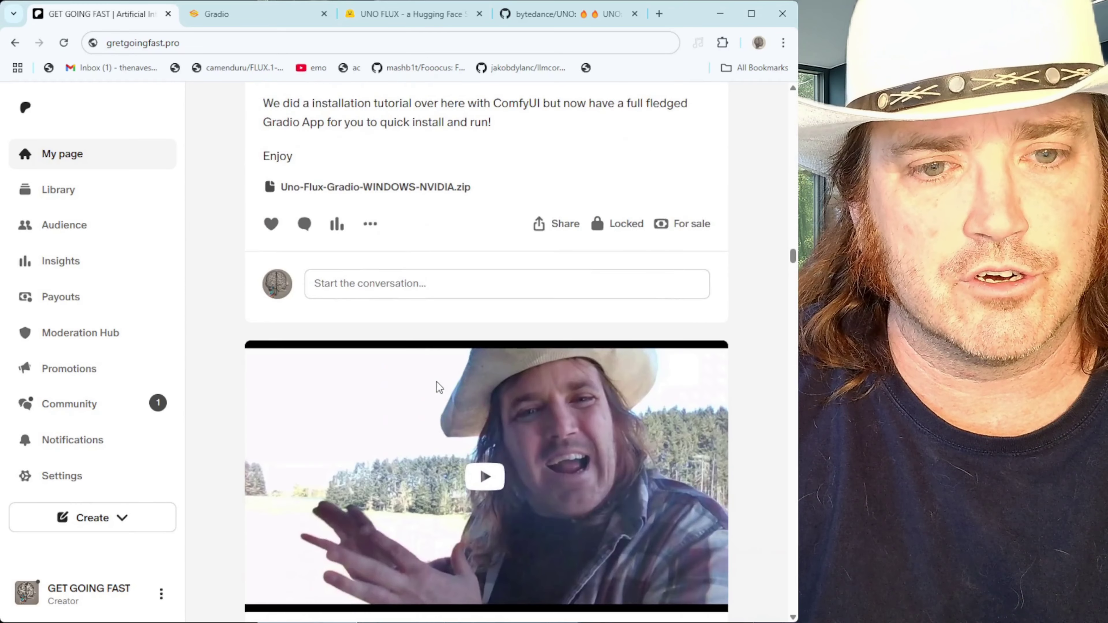
scroll(439, 387, up, 10)
scroll(438, 388, down, 7)
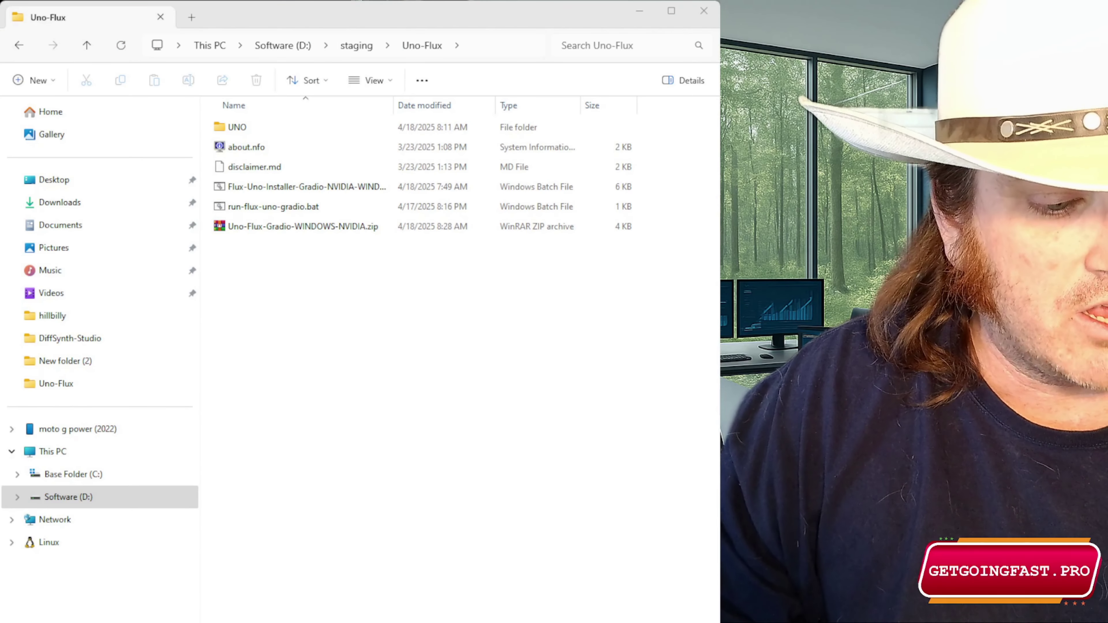
Step: In File Explorer, look into the Downloads and Desktop folders and go back to the Uno-Flux folder
key(alt+Tab)
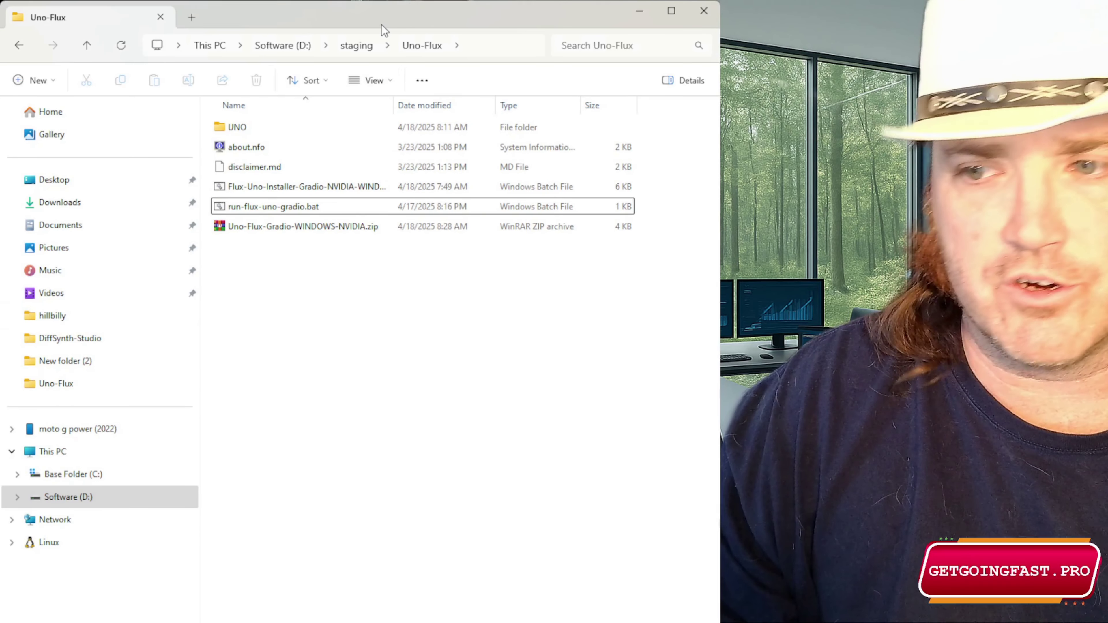
key(alt+Tab)
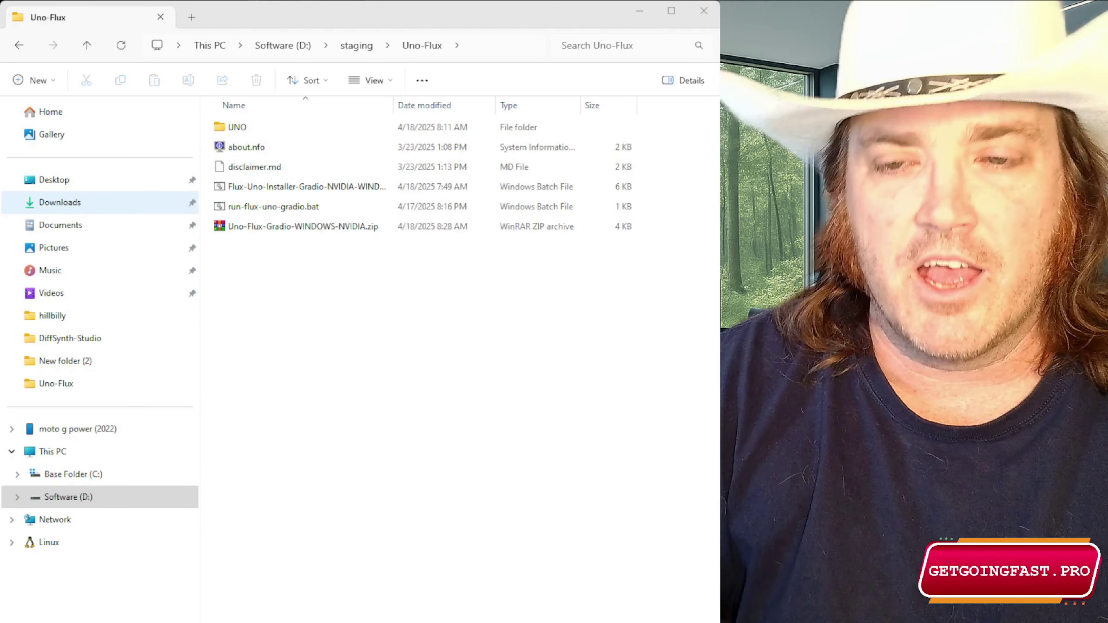
click(76, 202)
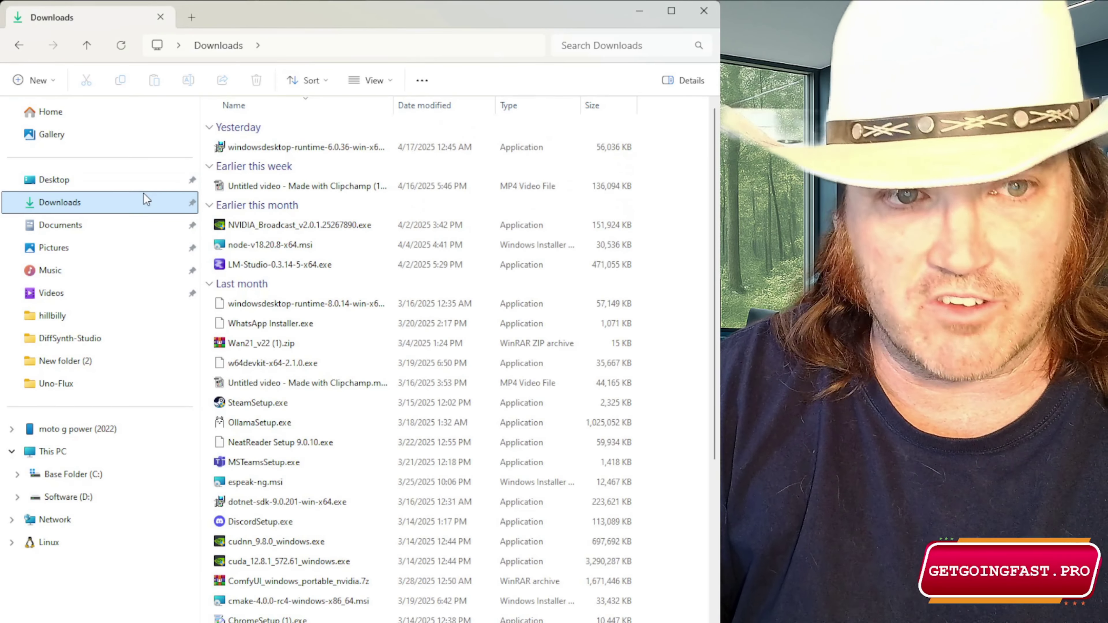
click(355, 45)
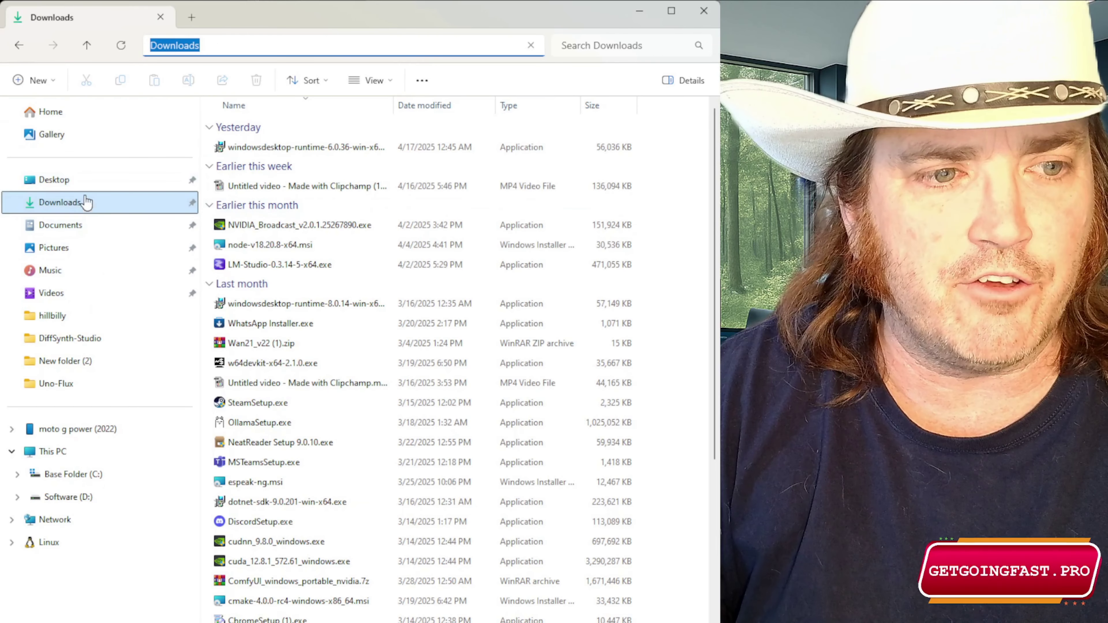
click(85, 184)
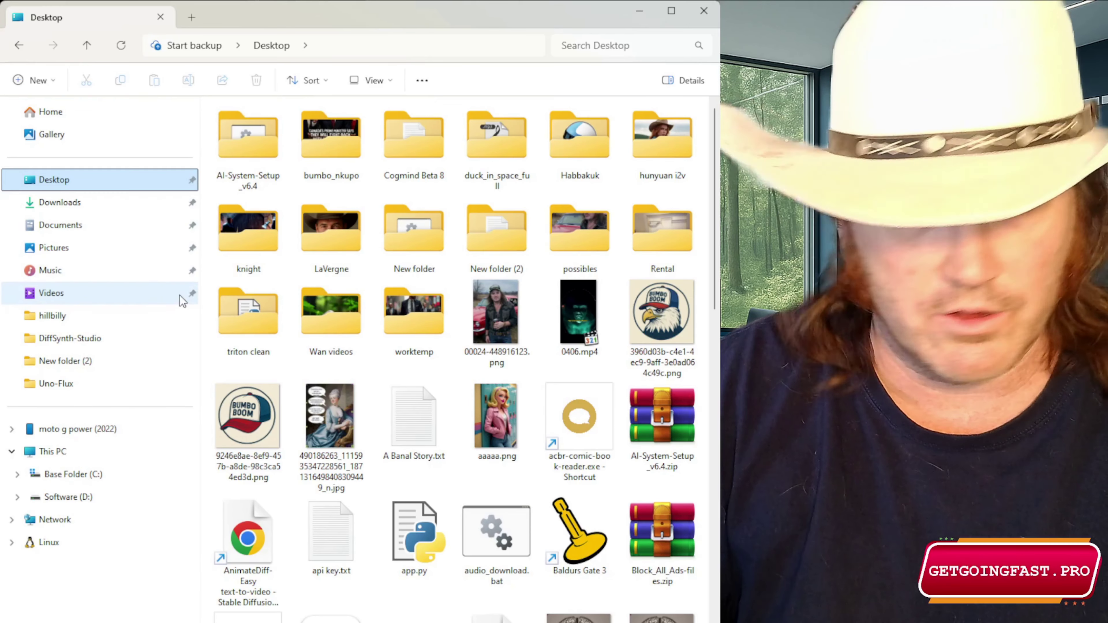
click(19, 45)
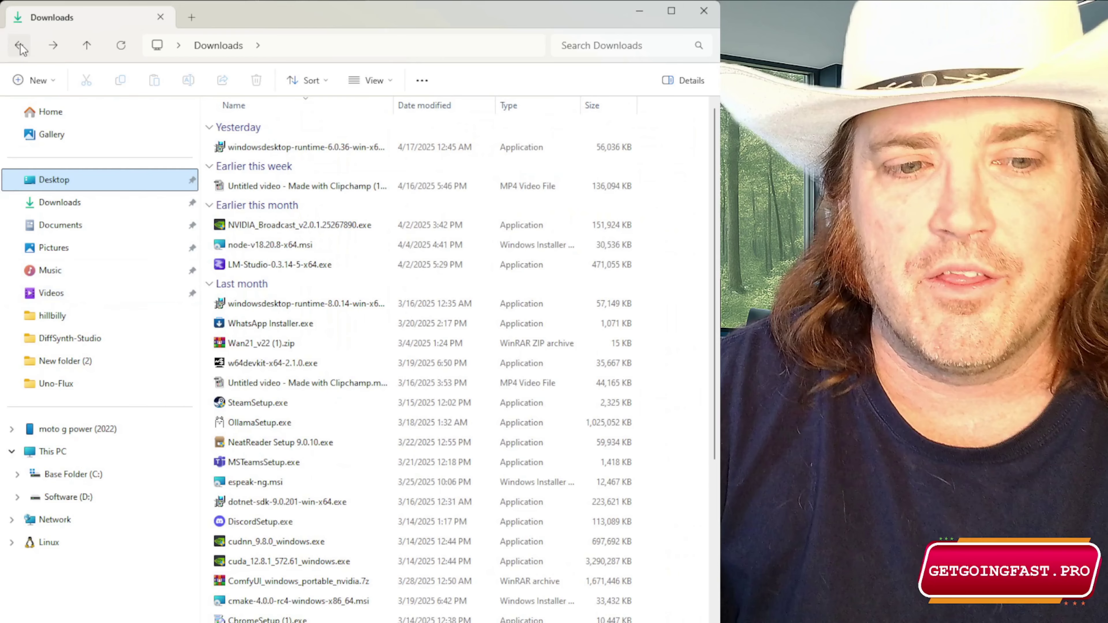
click(19, 45)
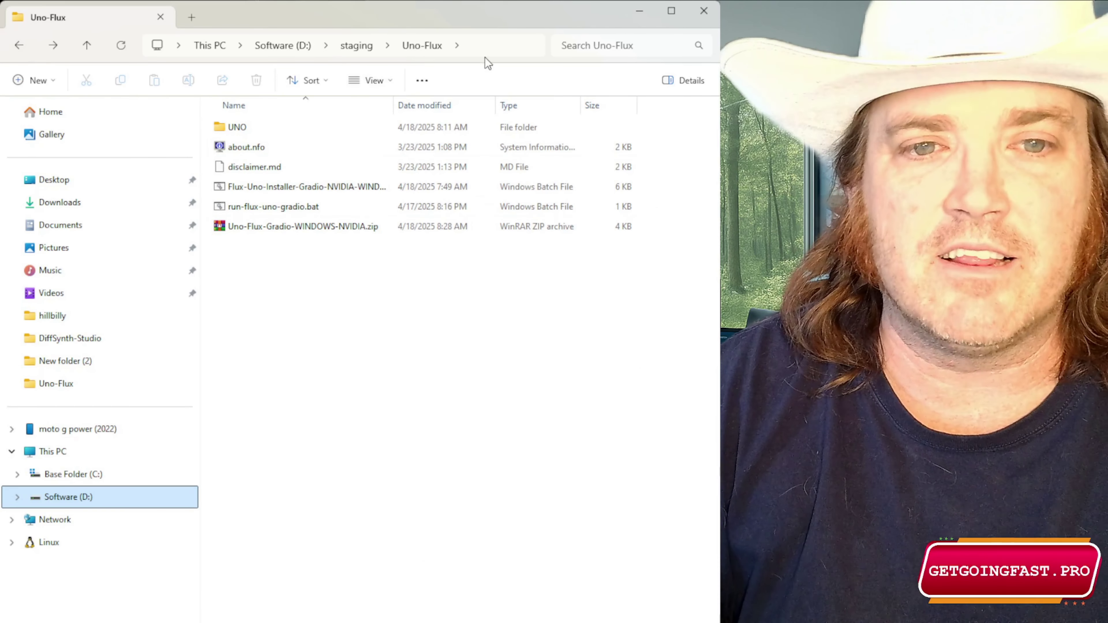
Step: Reveal the full path of the Uno-Flux folder and expand the user profile folder under Users on the C: drive
click(487, 44)
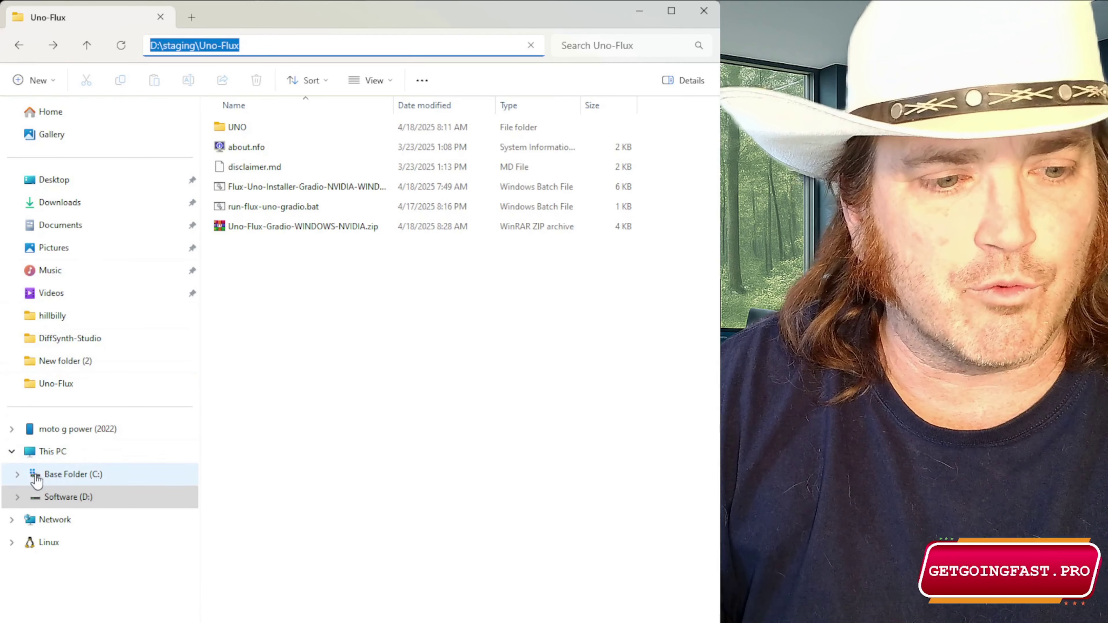
click(17, 497)
scroll(19, 541, down, 3)
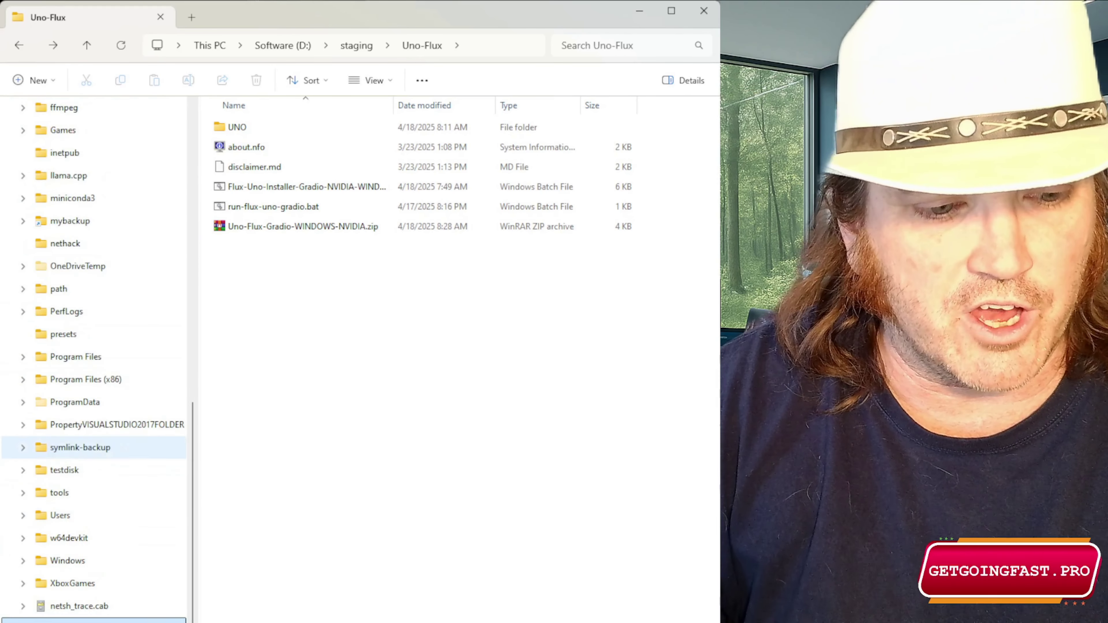
click(22, 516)
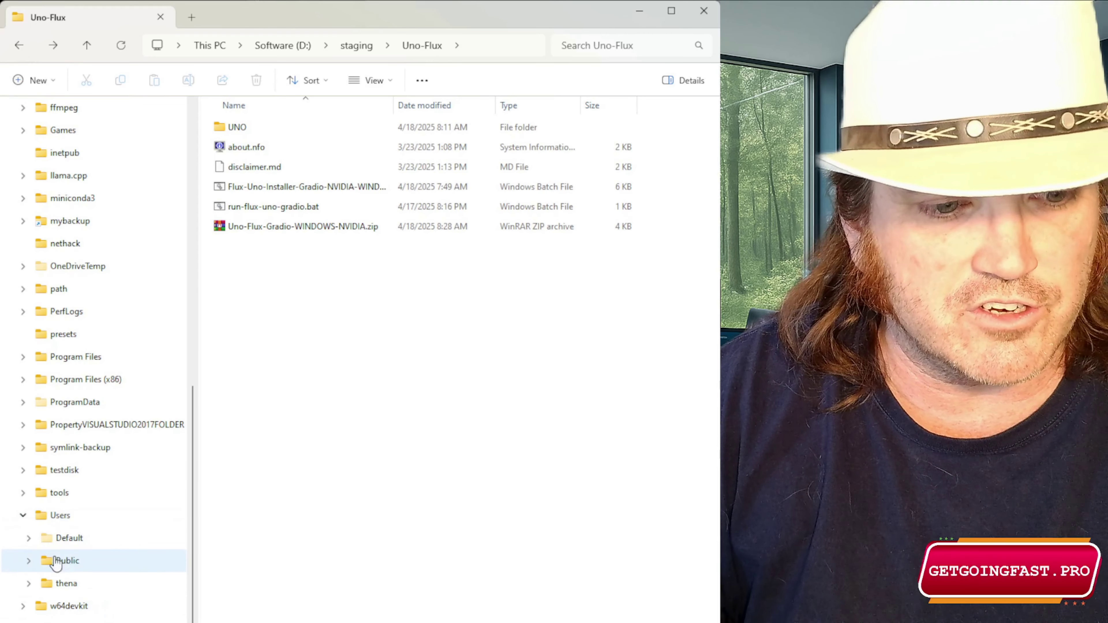
click(28, 584)
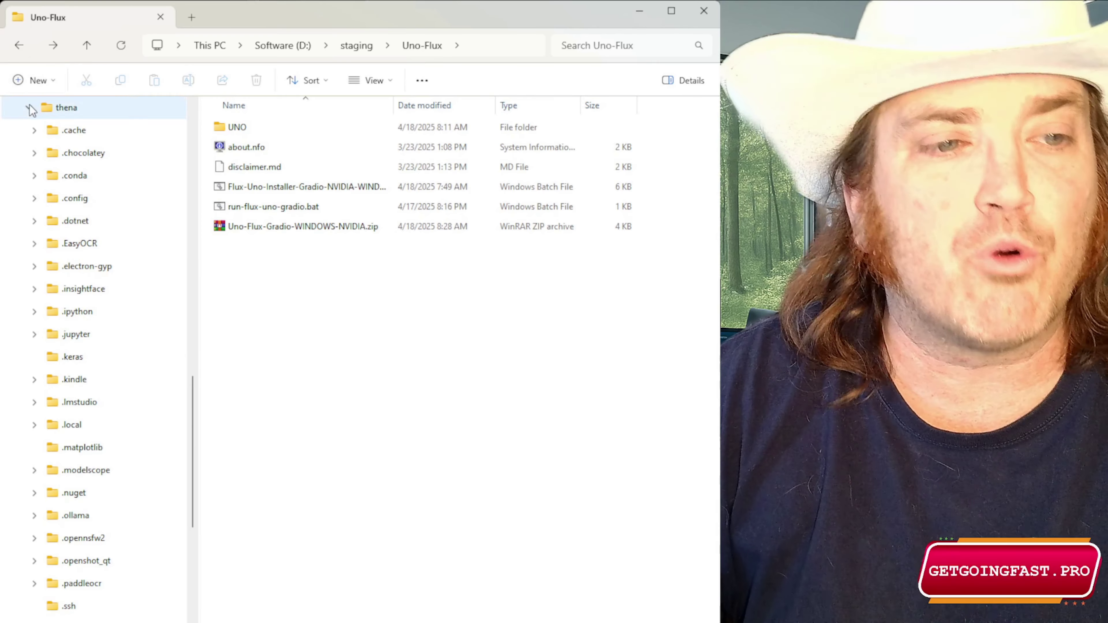
scroll(57, 229, up, 10)
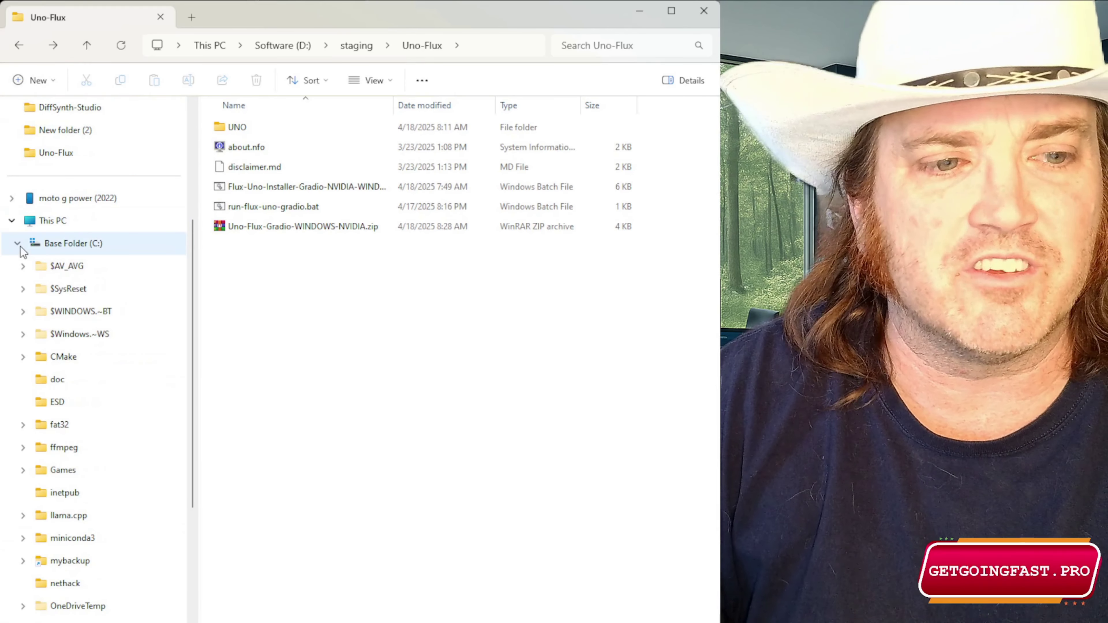
Step: Collapse and re-expand the Base Folder (C:) tree and open the root of that drive
click(18, 244)
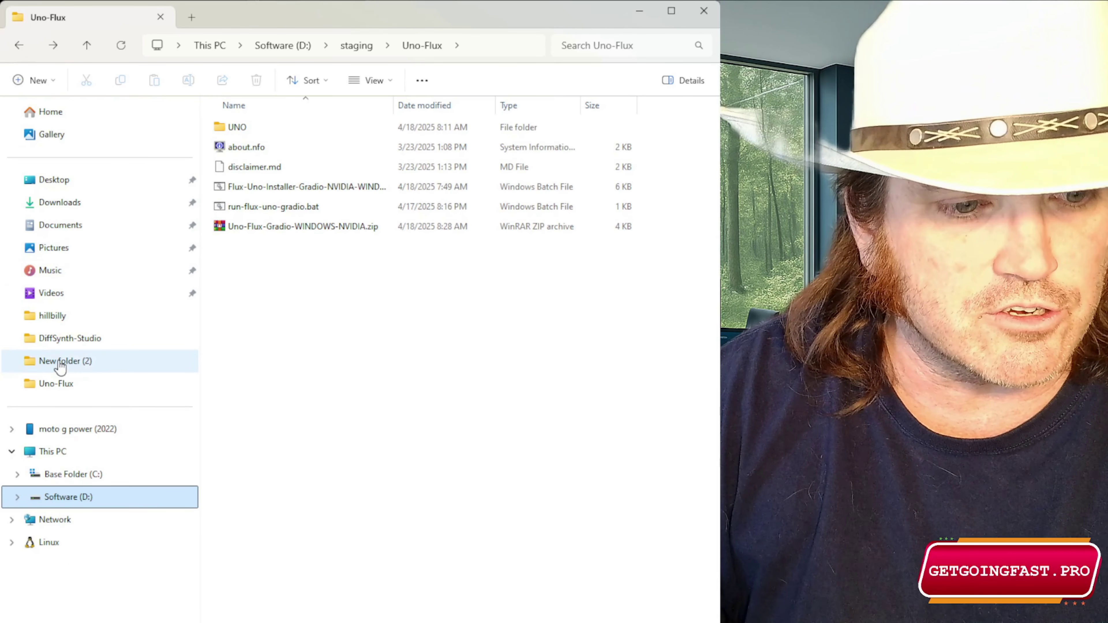
click(17, 479)
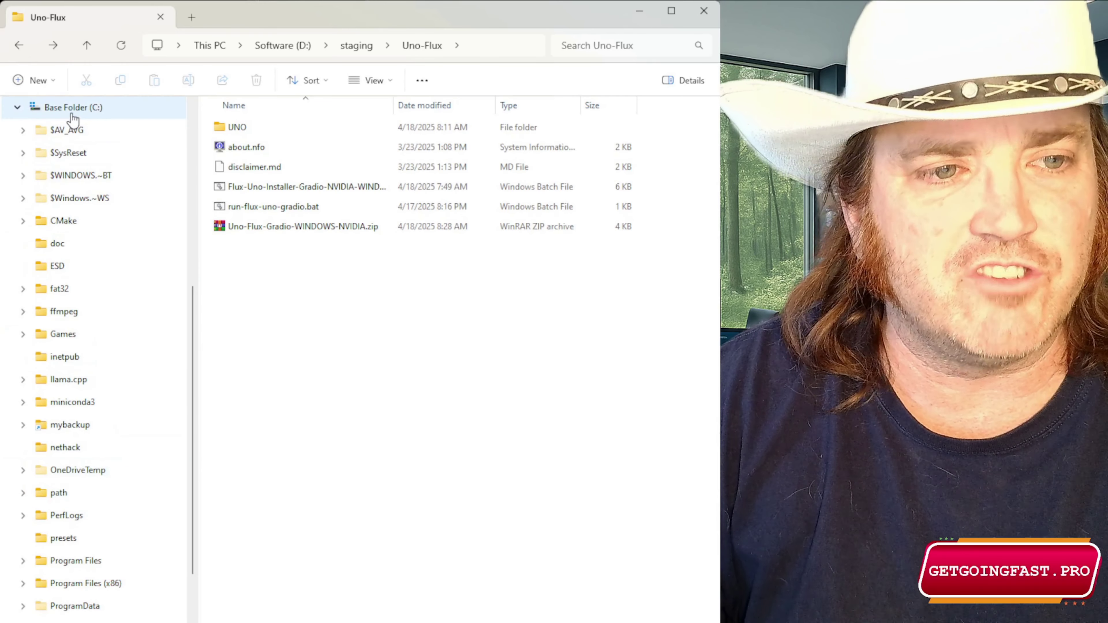
click(80, 109)
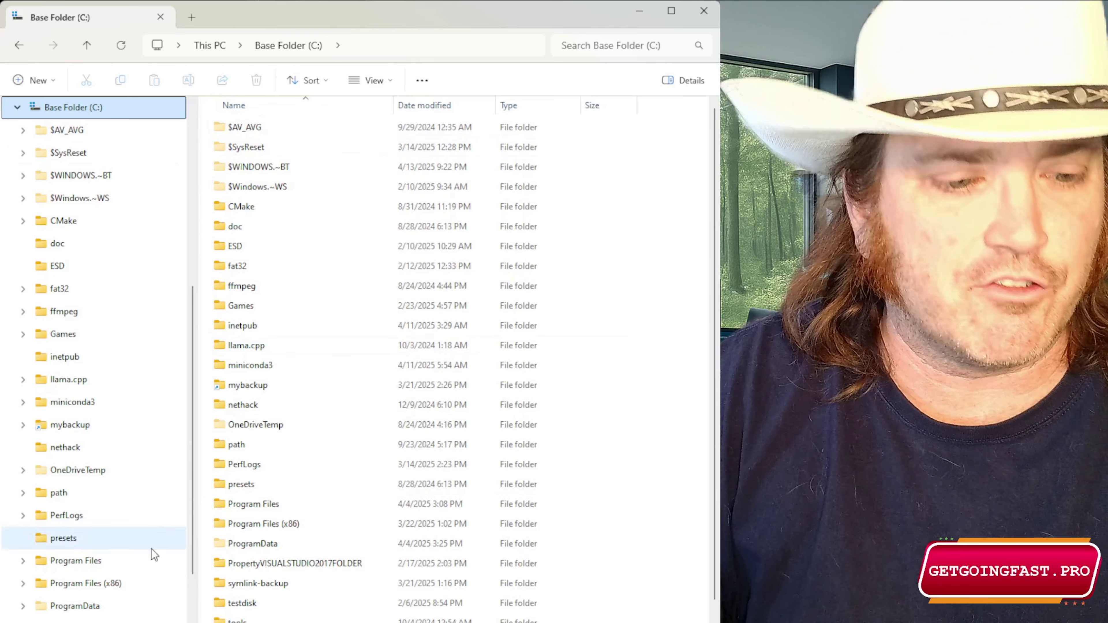
Step: Collapse the Base Folder (C:) tree, expand Software (D:) and look into its Image folder
click(17, 108)
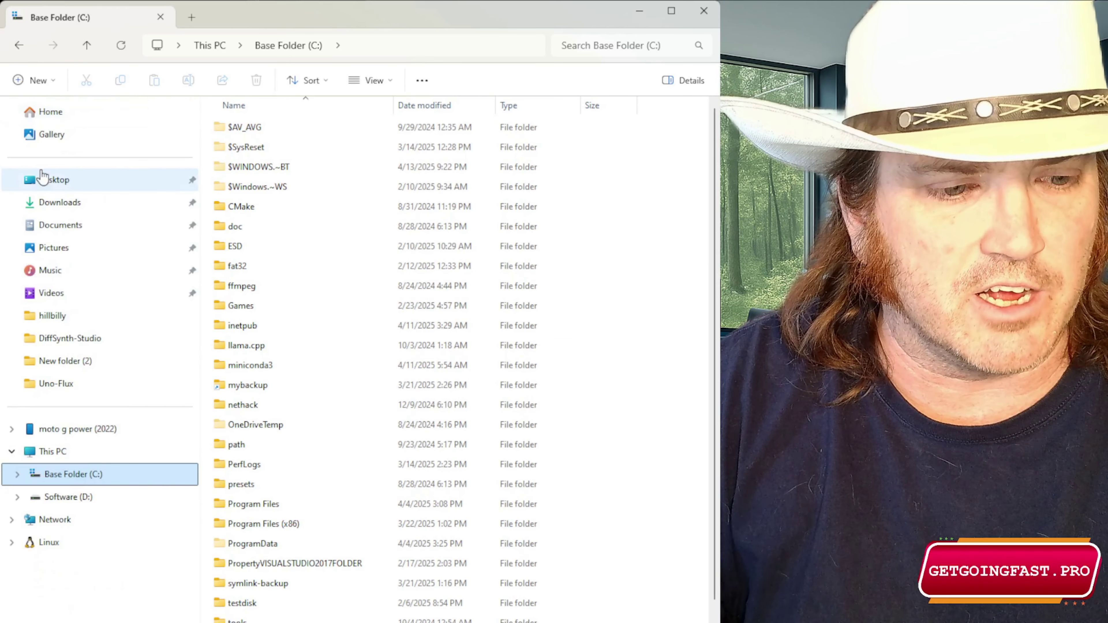
click(21, 496)
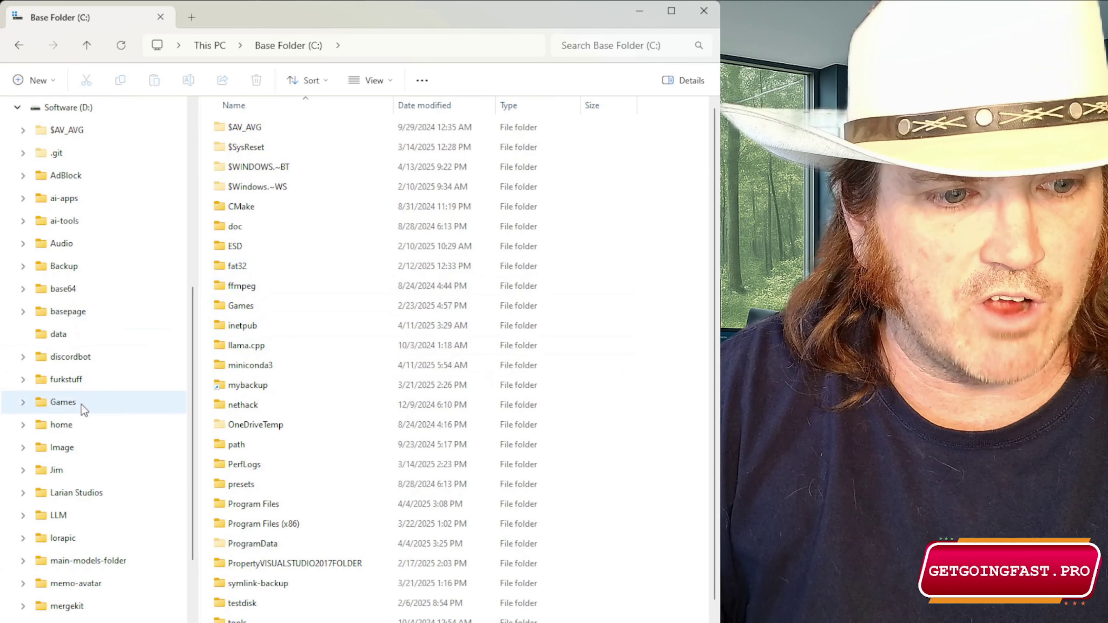
click(79, 450)
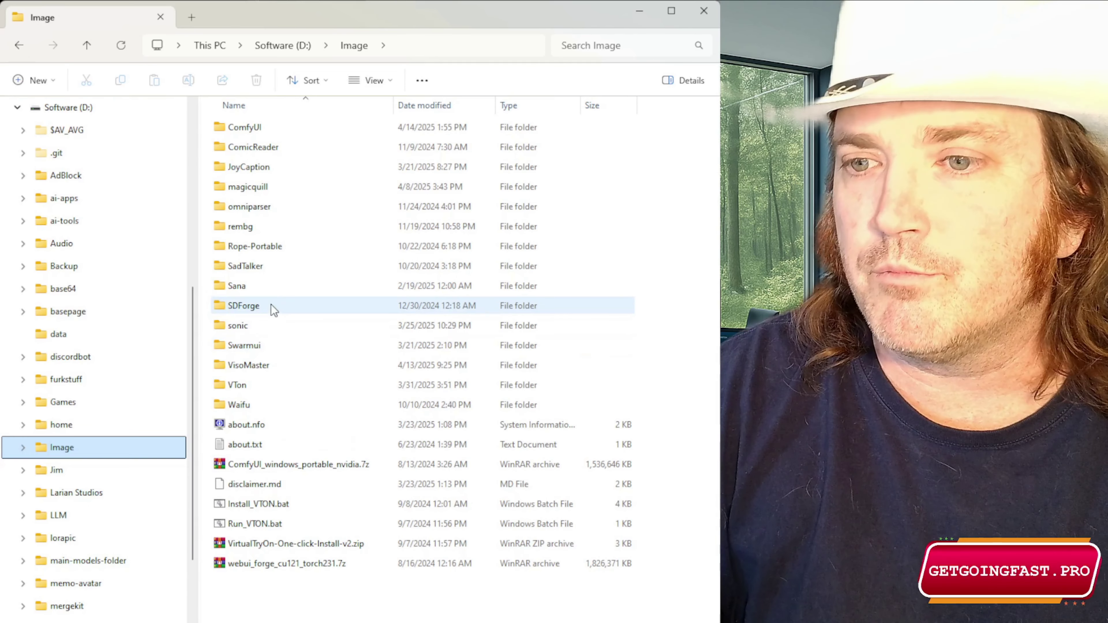
scroll(55, 168, up, 6)
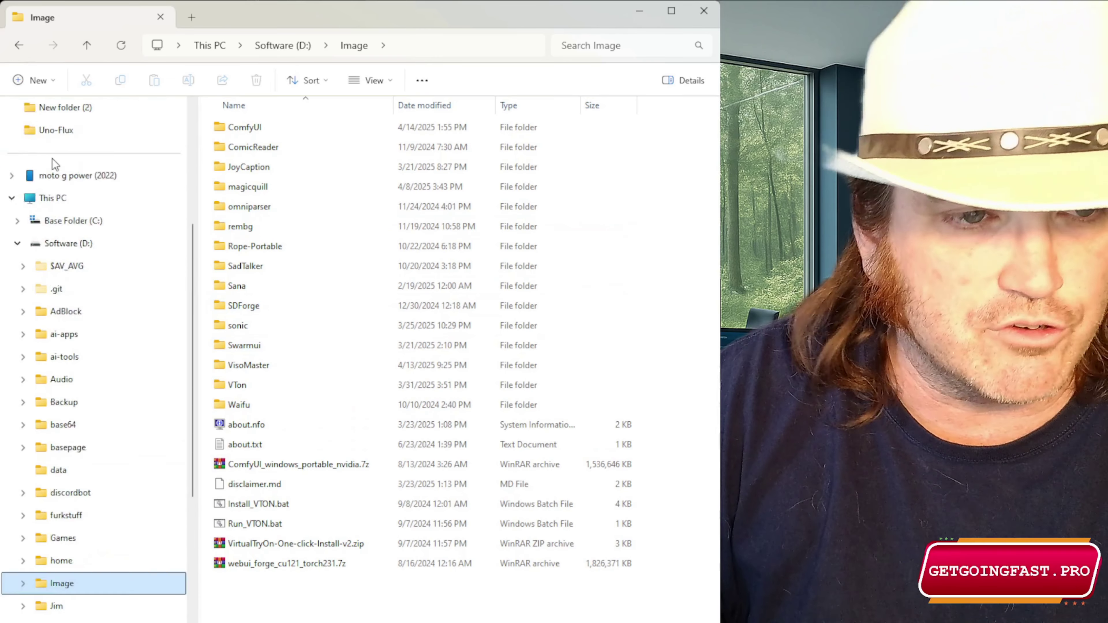
Step: Open the root of the Software (D:) drive and look into its ai-tools folder
click(48, 497)
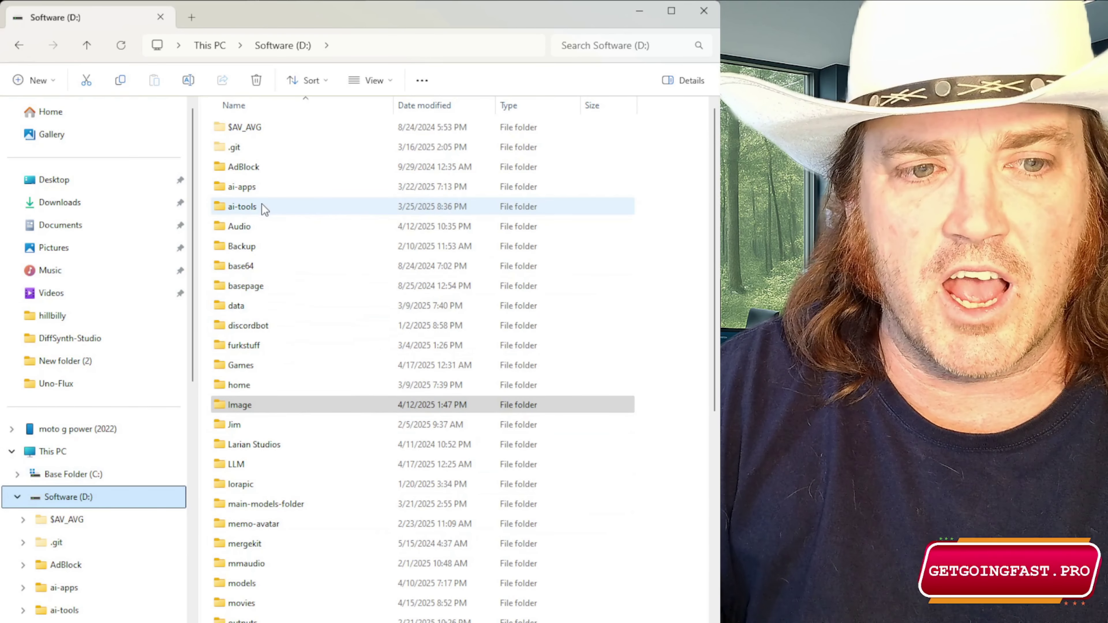
click(262, 207)
double_click(264, 209)
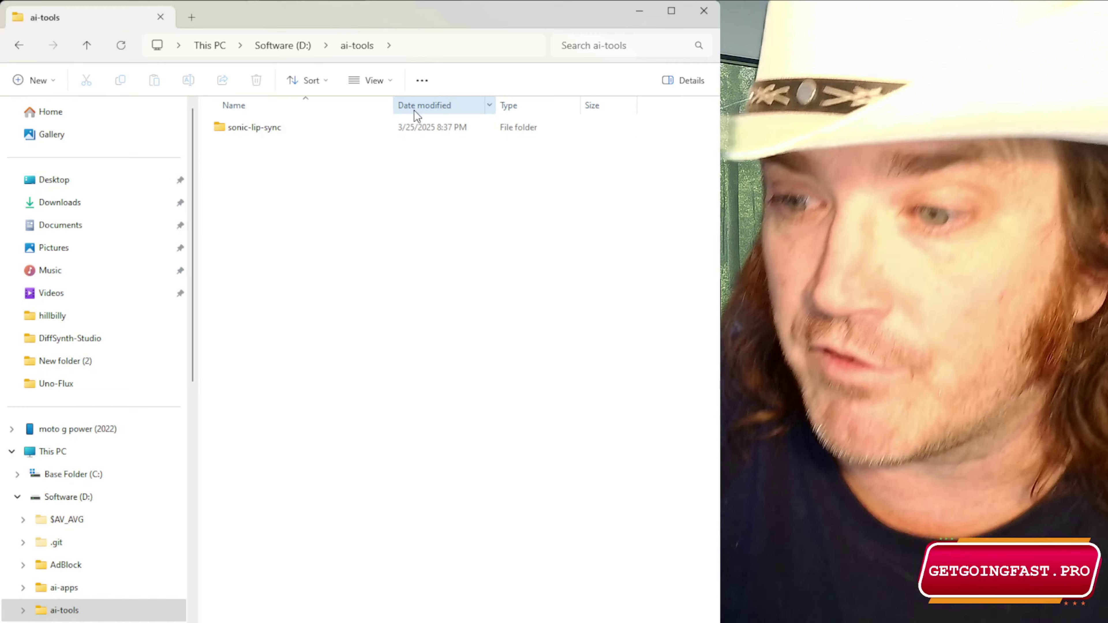
scroll(175, 517, down, 6)
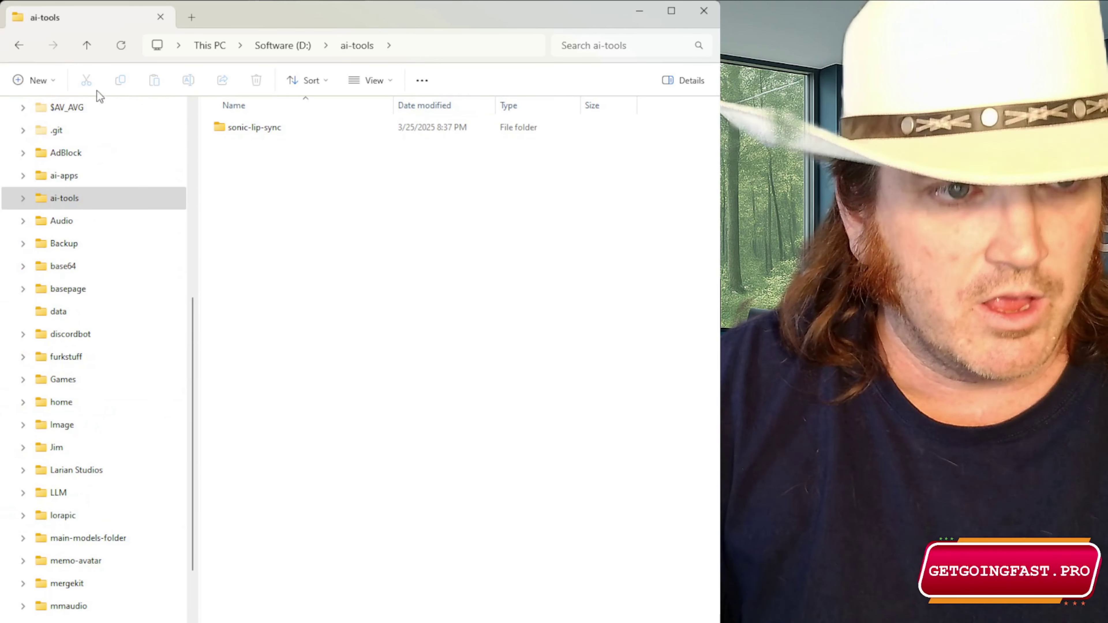
Step: Go back through the visited folders to the Uno-Flux folder under staging
click(20, 46)
click(19, 45)
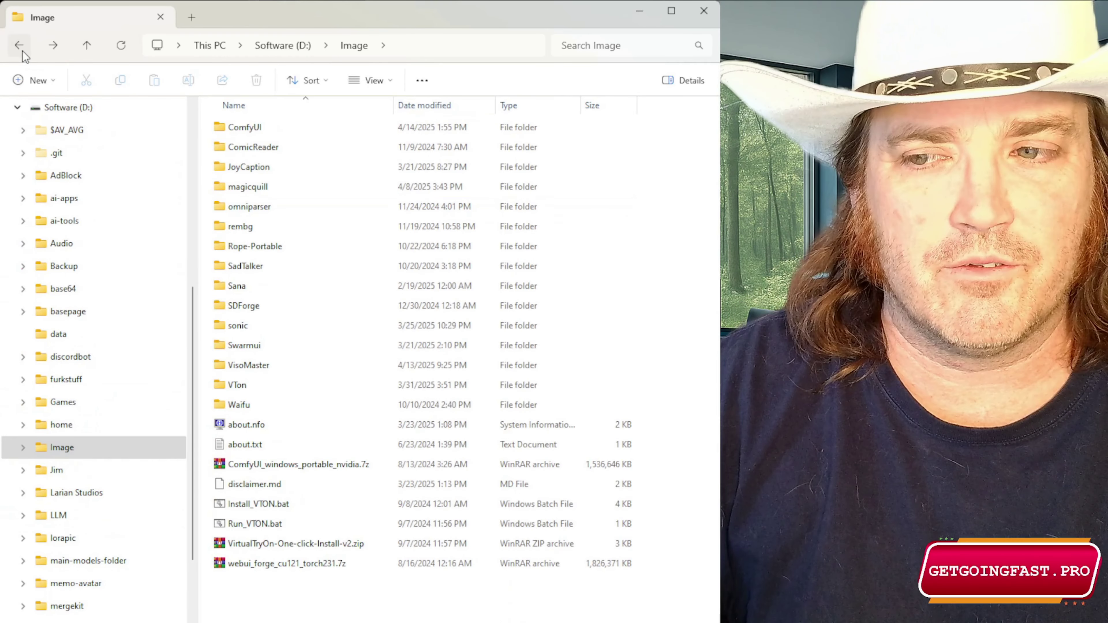
click(19, 46)
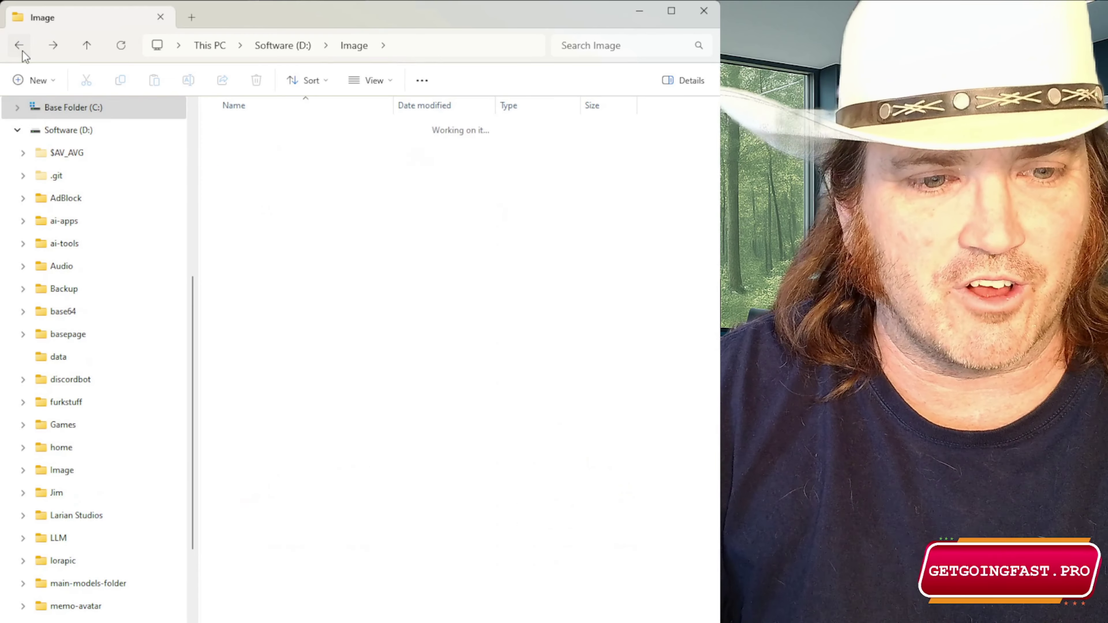
click(20, 46)
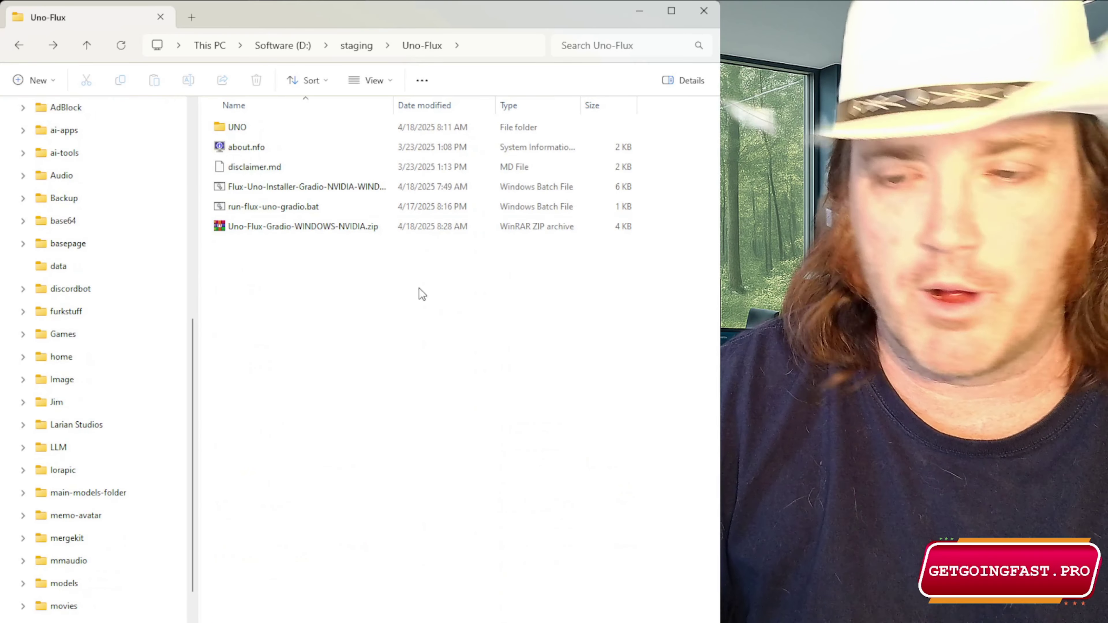
Step: Point out the Uno-Flux-Gradio-WINDOWS-NVIDIA.zip archive, the Flux-Uno installer batch file, the UNO folder and run-flux-uno-gradio.bat in turn
click(273, 232)
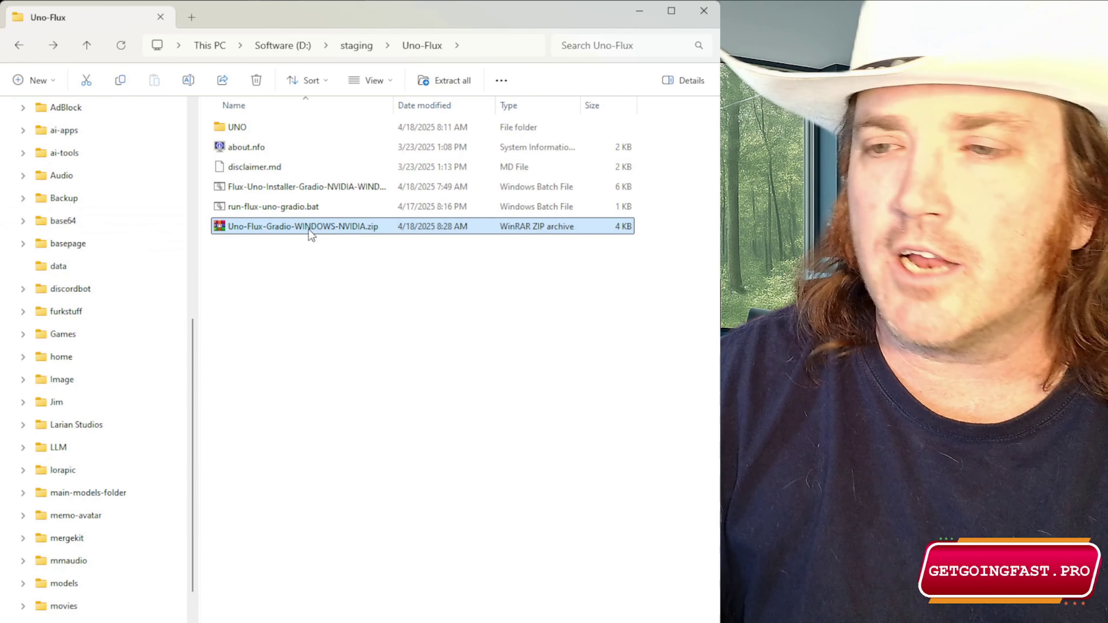
double_click(308, 229)
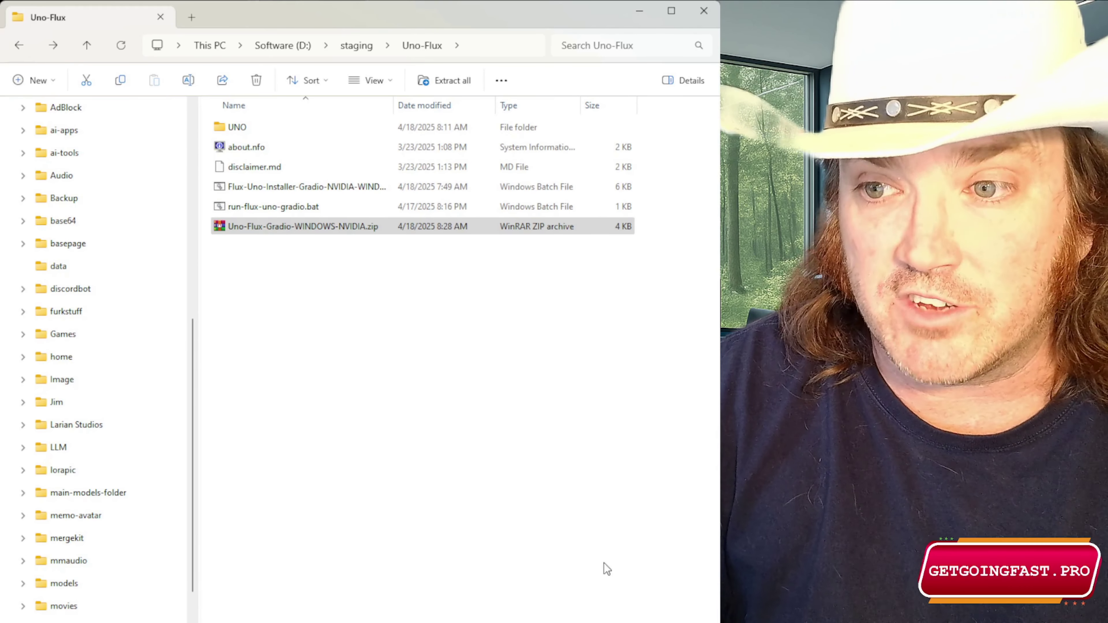
click(644, 351)
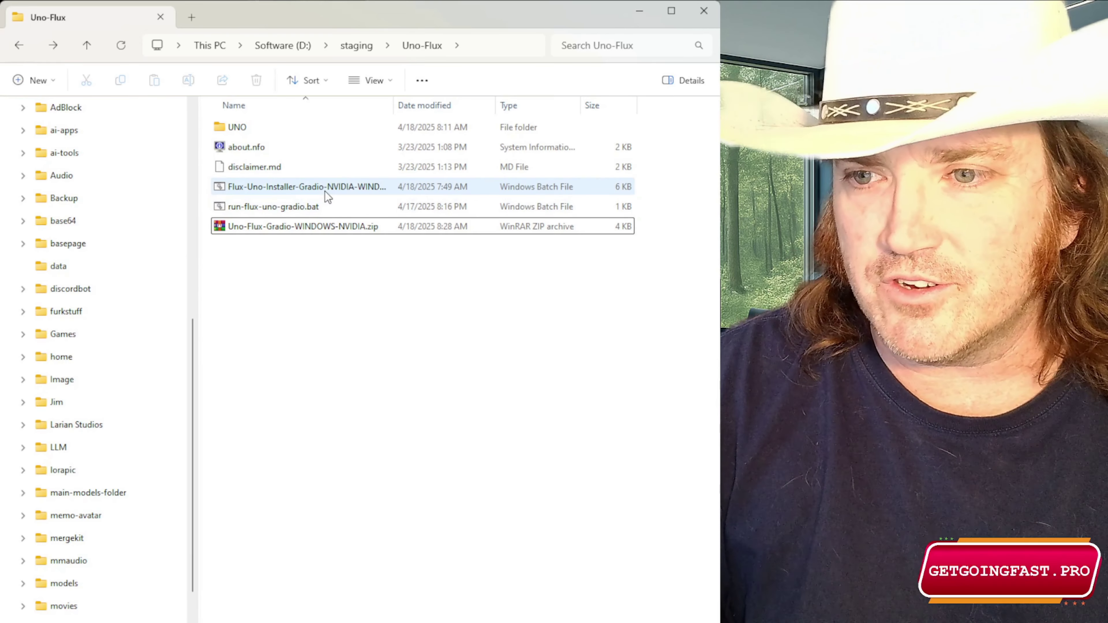
click(325, 191)
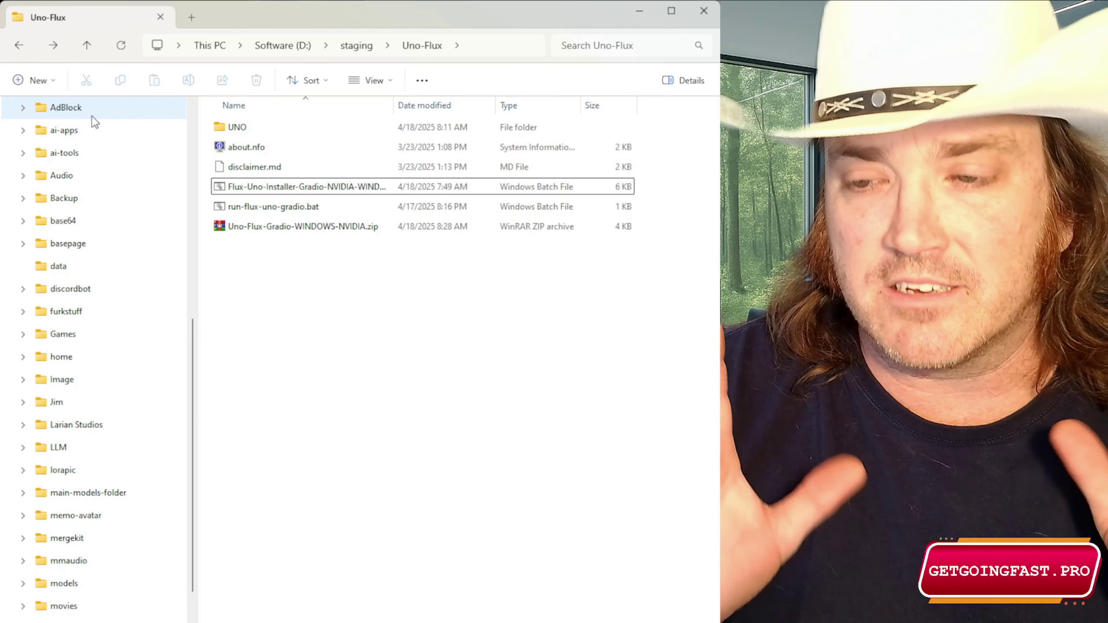
click(227, 131)
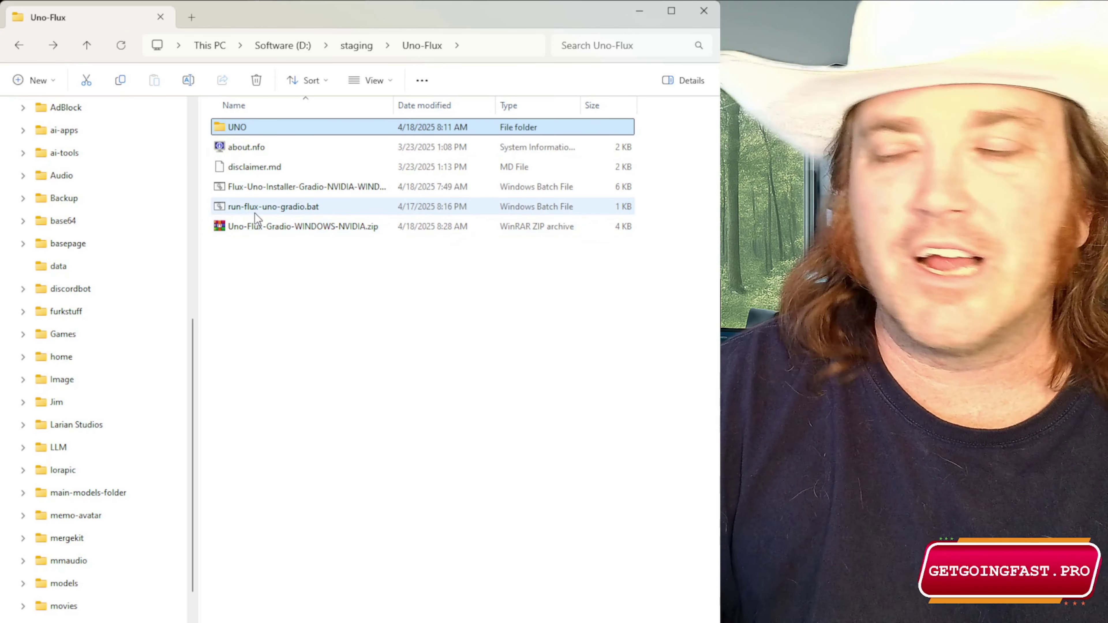
click(254, 209)
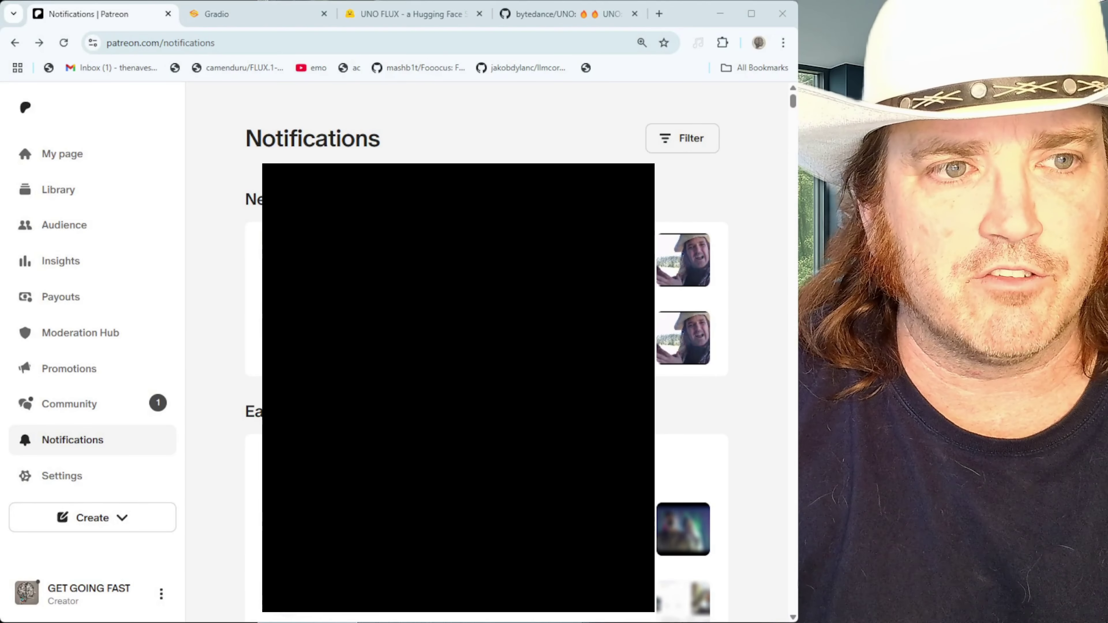
Step: Switch to the Gradio page in the browser and look over the prompt, reference images, output areas and example table
click(262, 14)
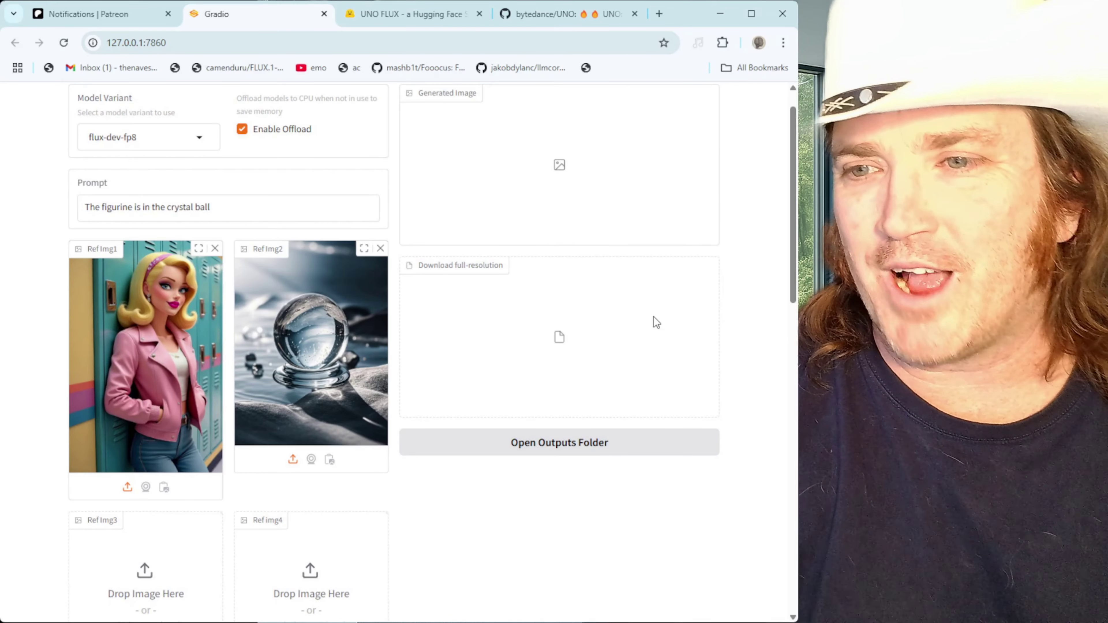
scroll(652, 314, up, 1)
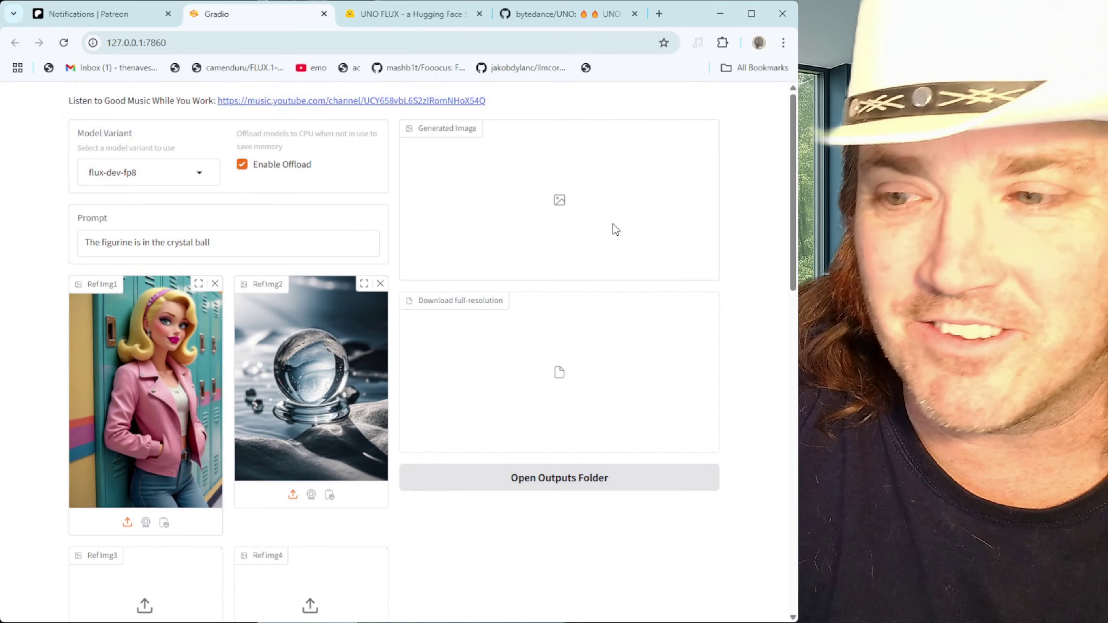
scroll(596, 262, down, 5)
scroll(182, 360, up, 5)
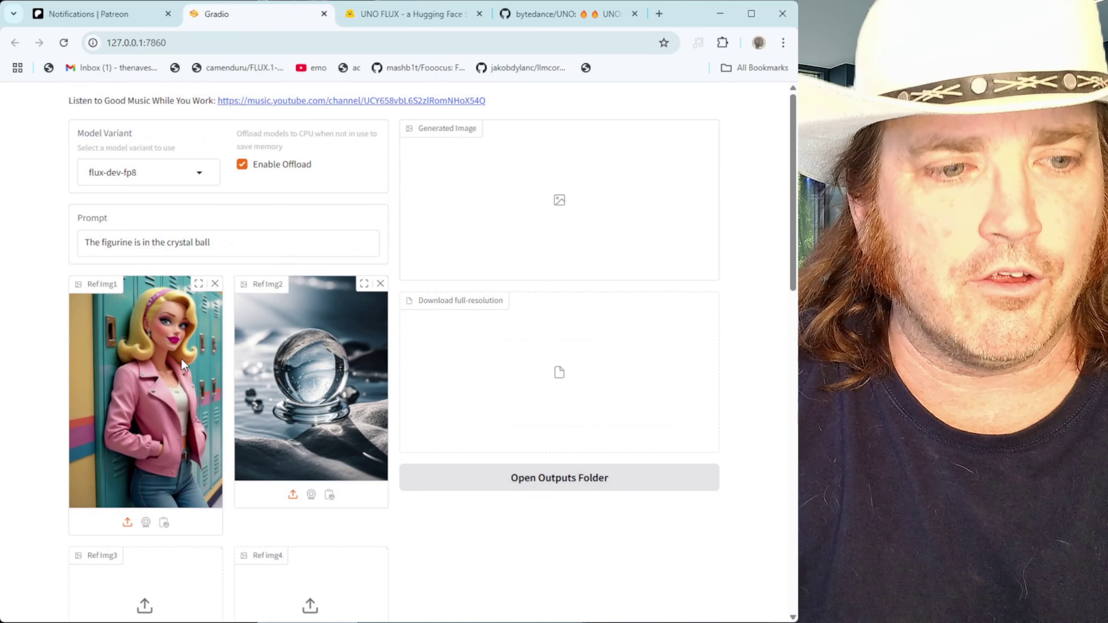
scroll(304, 385, down, 10)
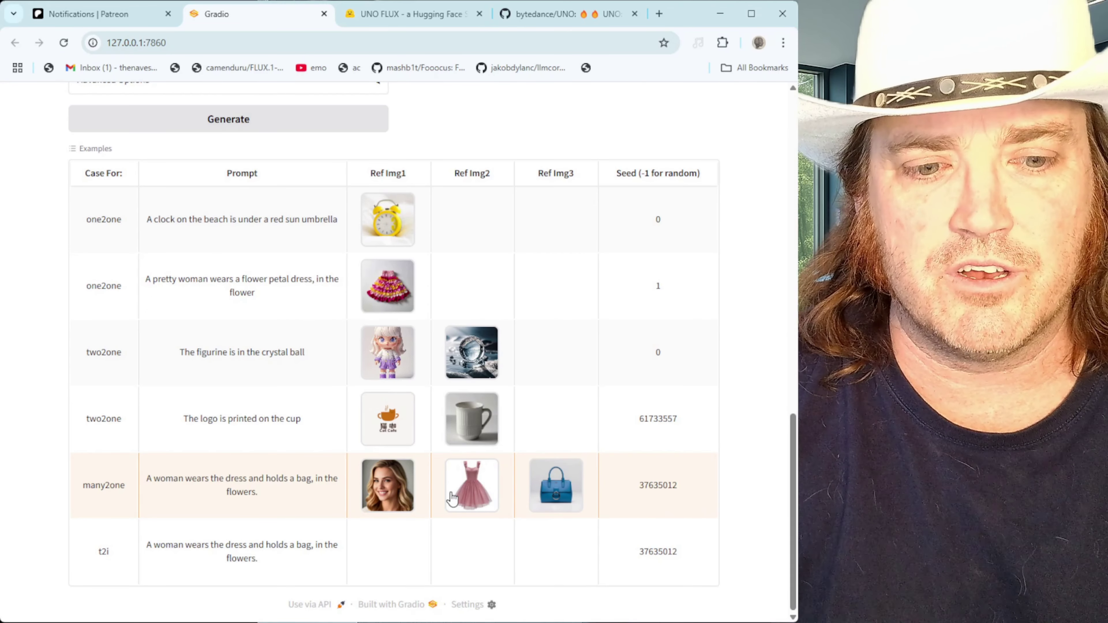
scroll(435, 493, up, 3)
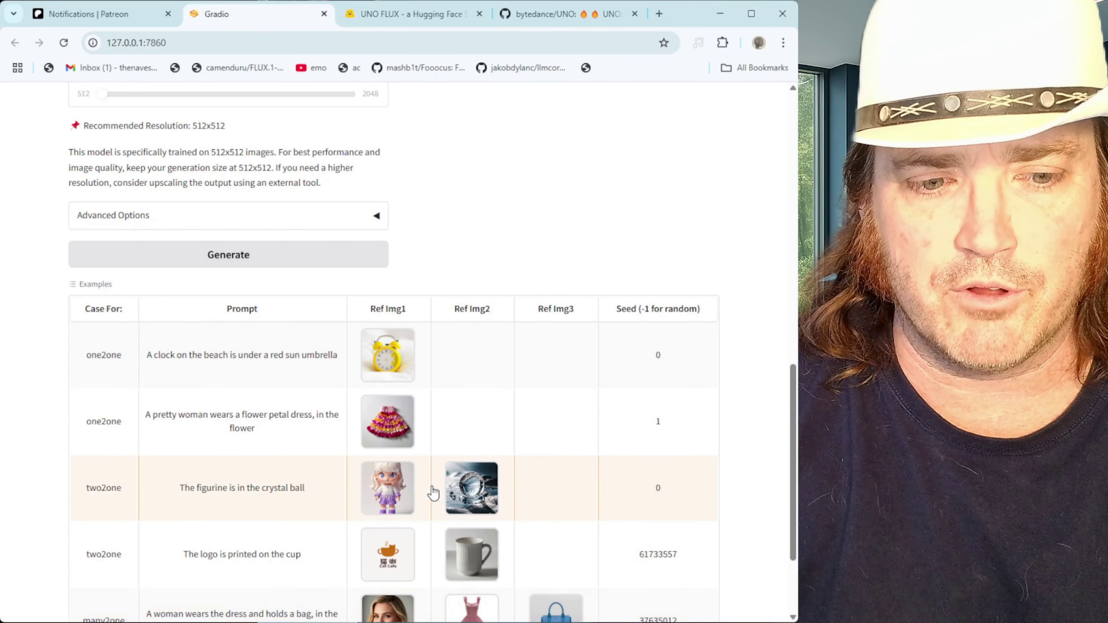
scroll(433, 492, up, 3)
scroll(433, 493, down, 6)
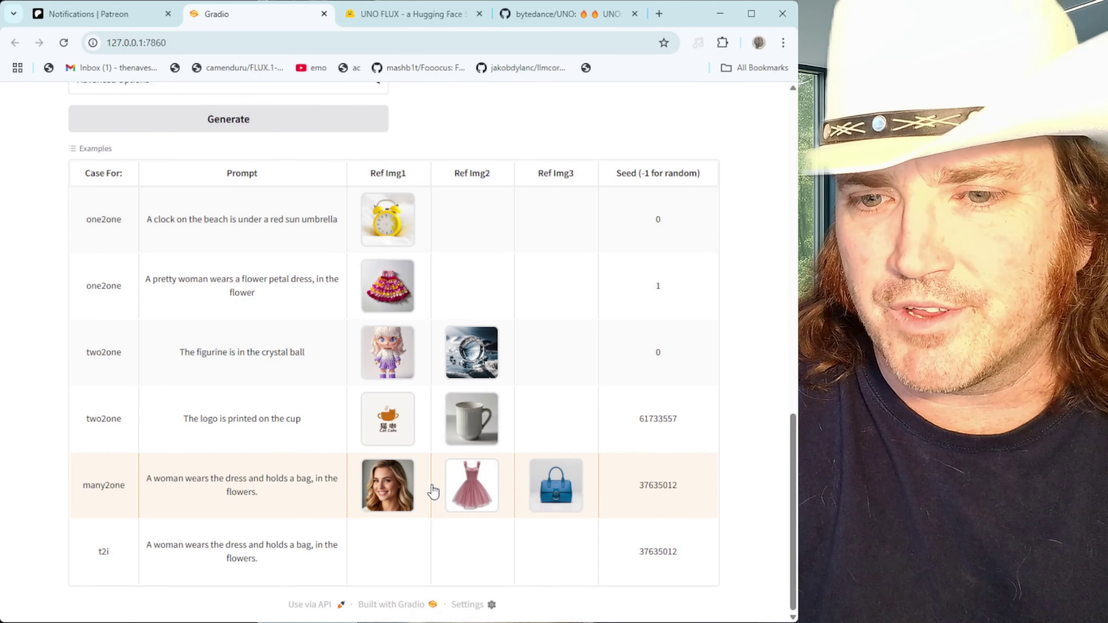
scroll(428, 479, up, 20)
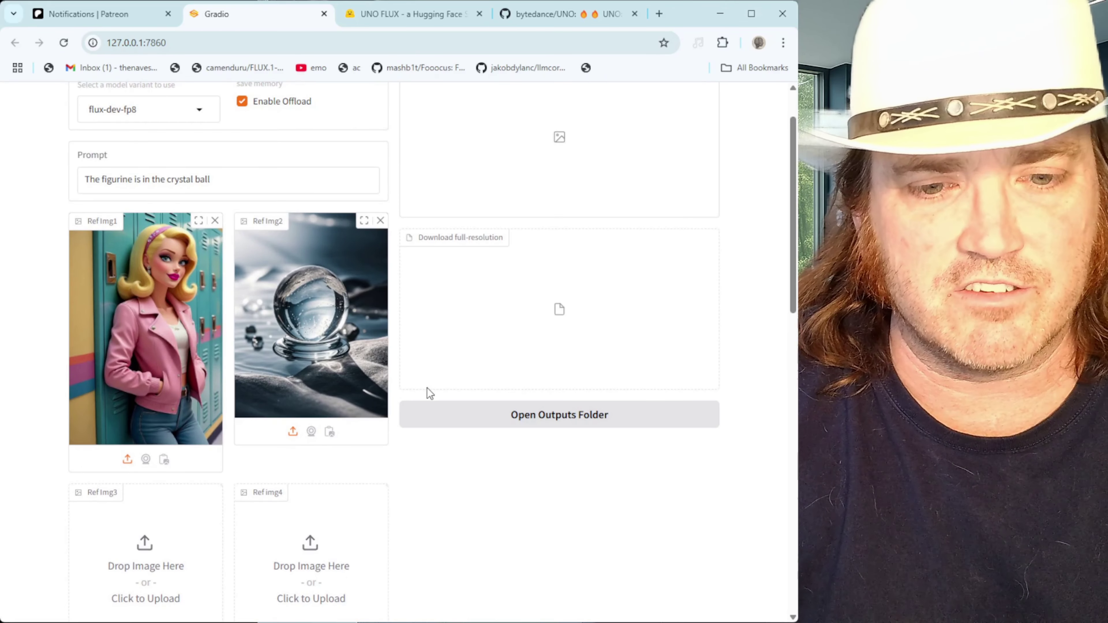
Step: View the available Model Variant choices and close the list with flux-dev-fp8 still selected
scroll(419, 388, up, 2)
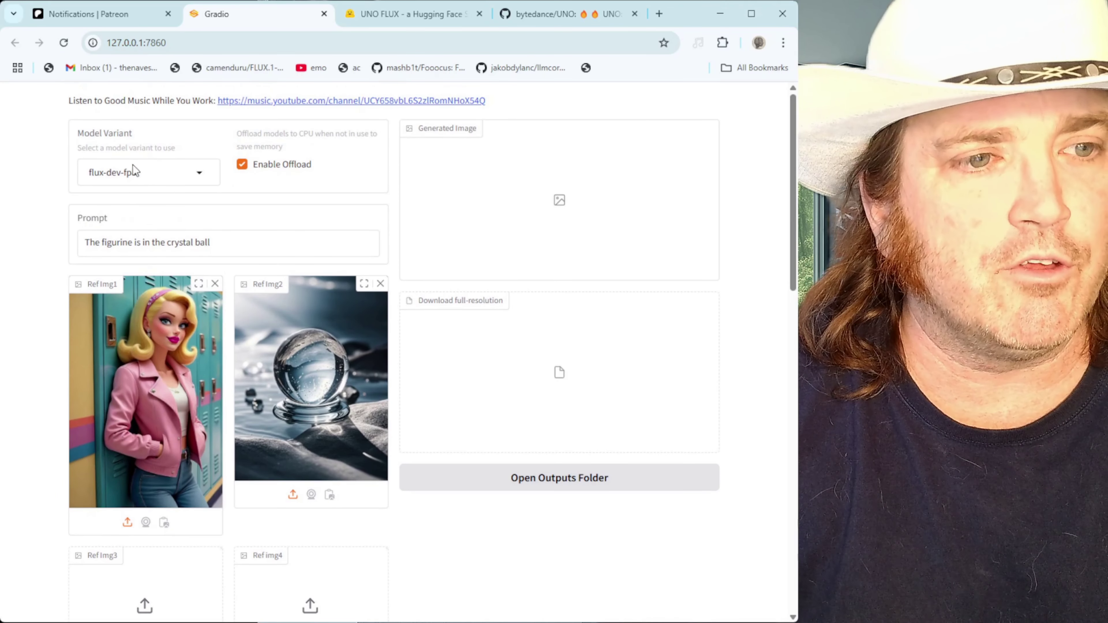
click(165, 173)
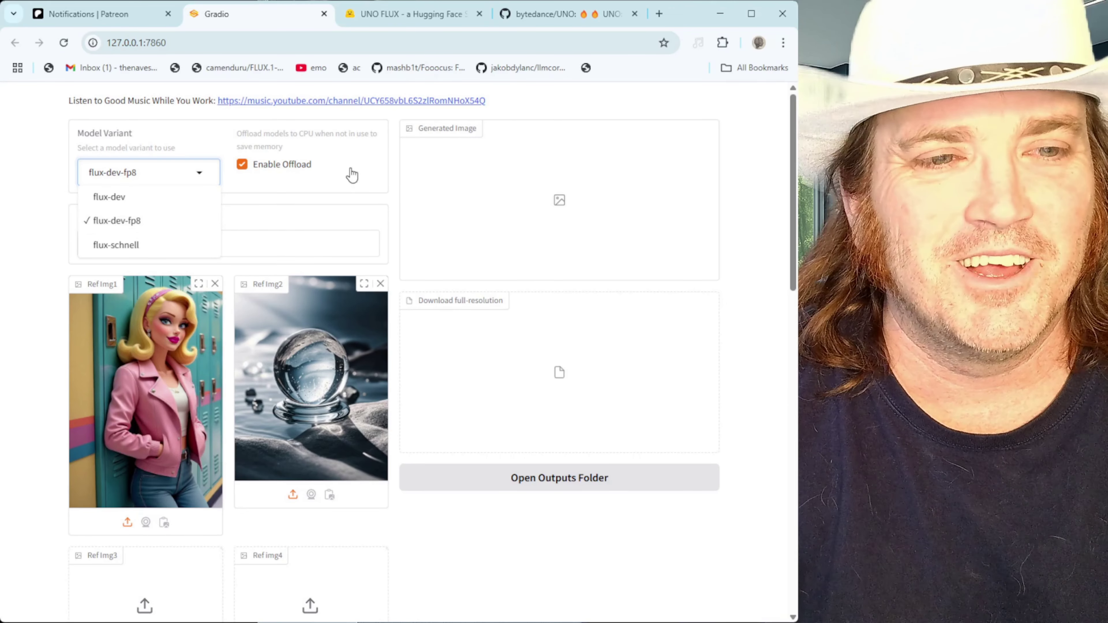
click(352, 175)
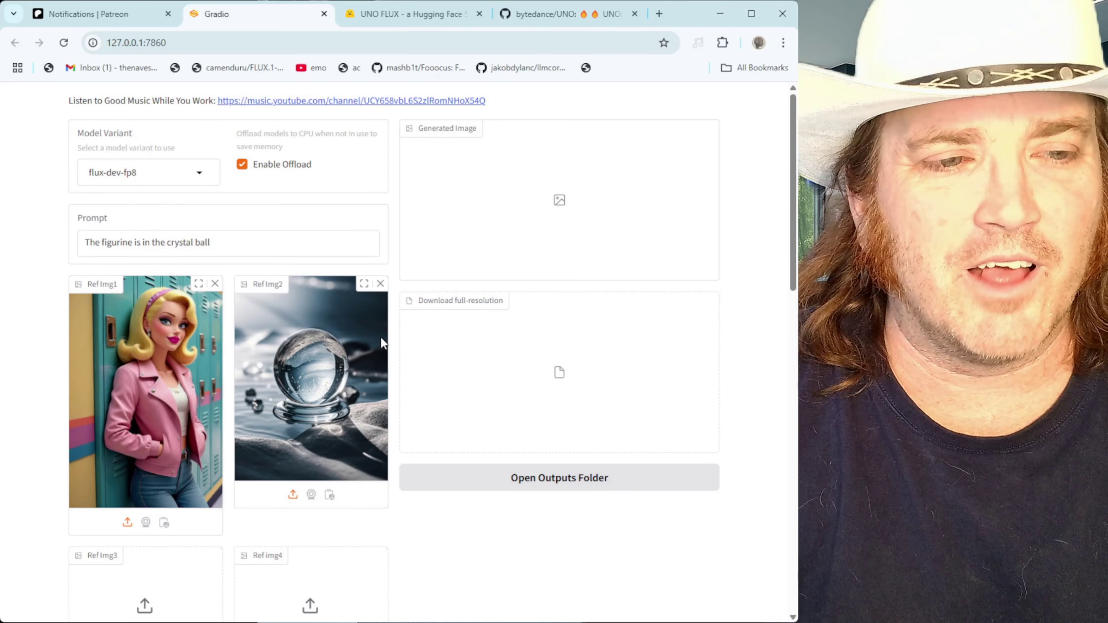
Step: Replace the word "figurine" in the prompt so that it reads "The cool girl is in the crystal ball"
drag(234, 242, 85, 247)
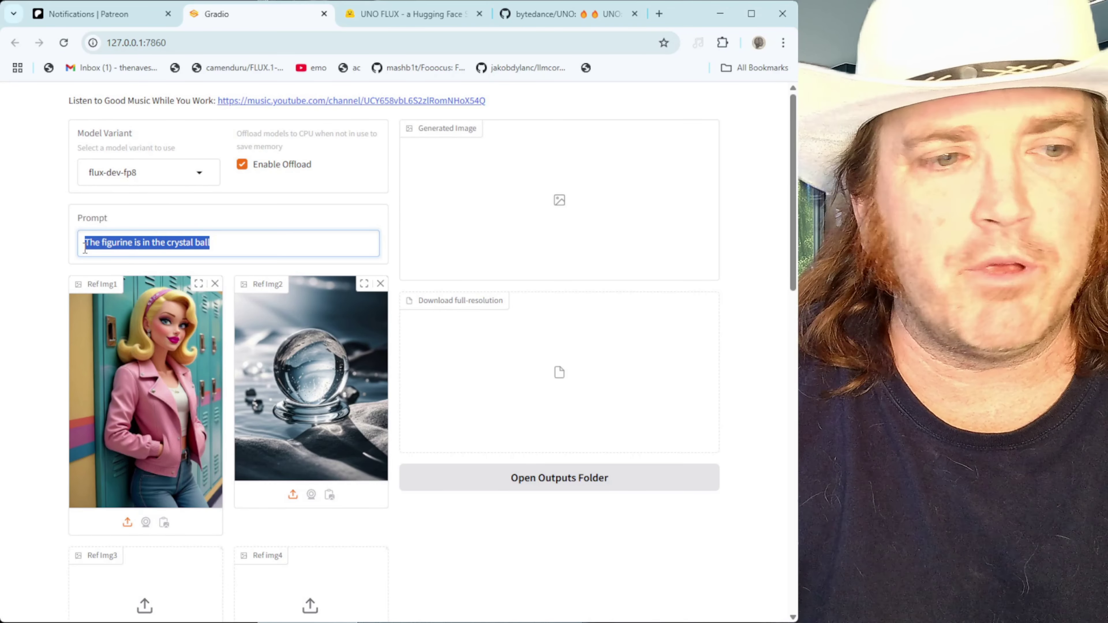
double_click(116, 243)
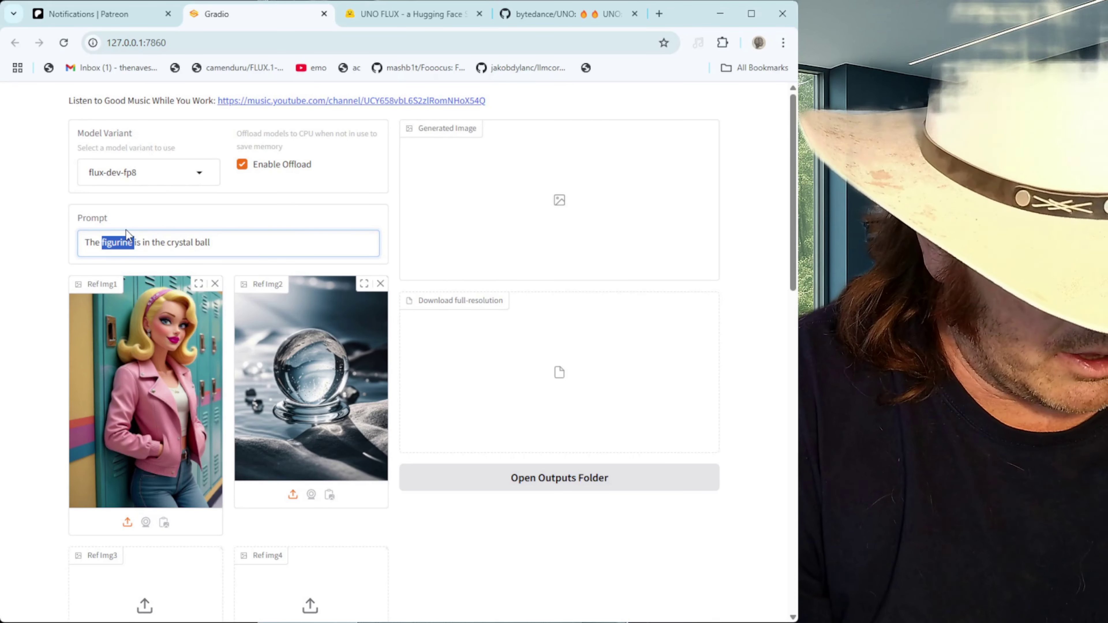
text(cool girl)
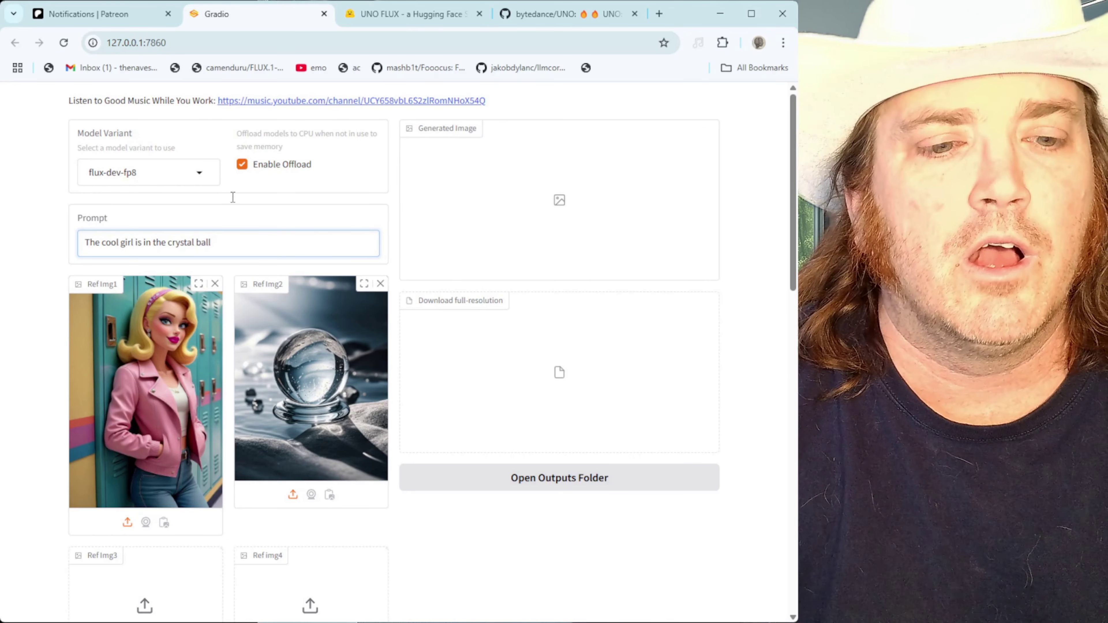
Step: Expand the Advanced Options below the generation size settings to show the steps, guidance and seed values
scroll(415, 352, down, 5)
scroll(418, 352, up, 5)
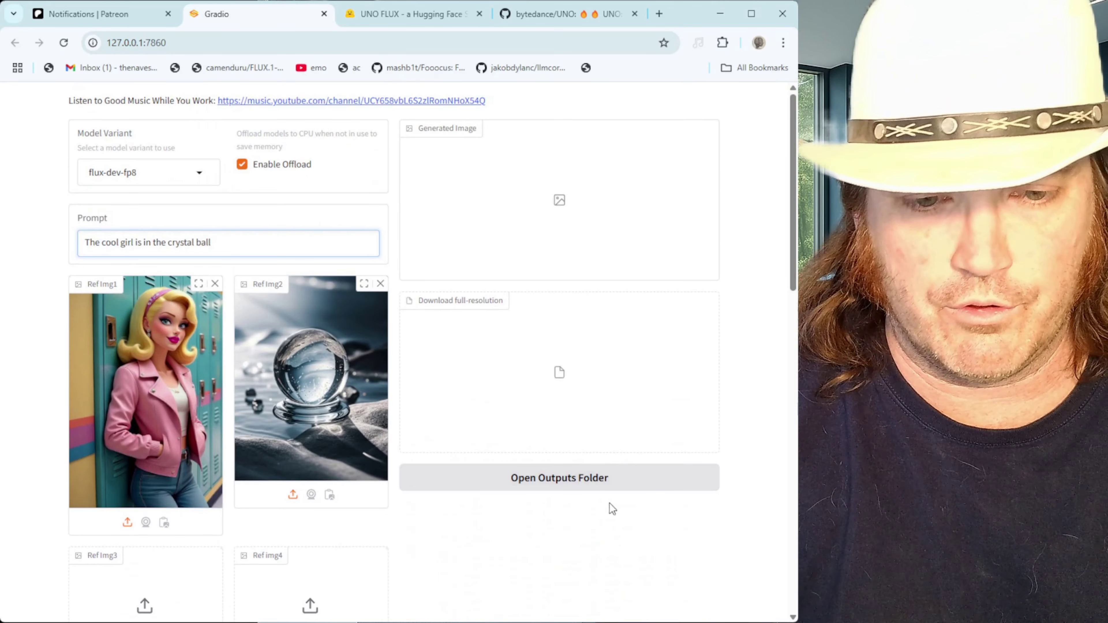
scroll(515, 435, down, 2)
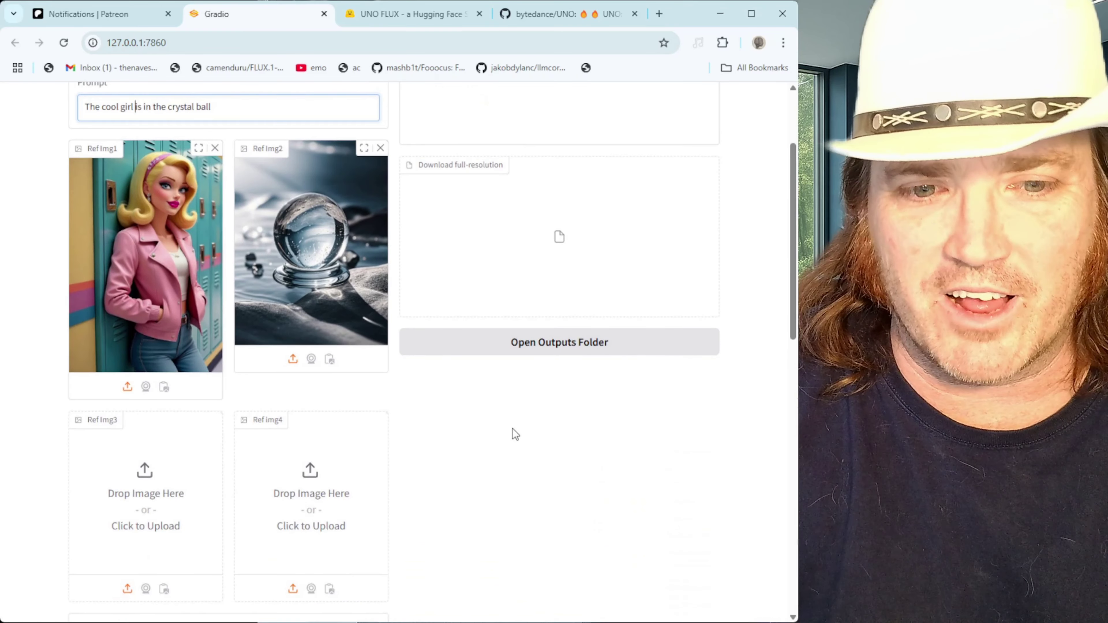
scroll(514, 434, down, 6)
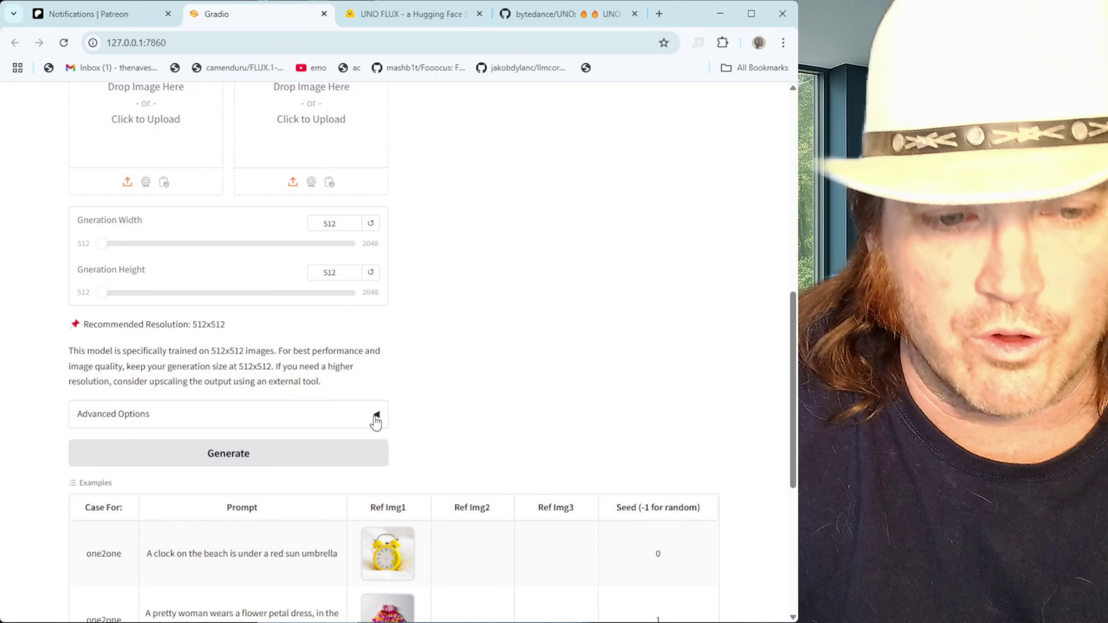
click(375, 420)
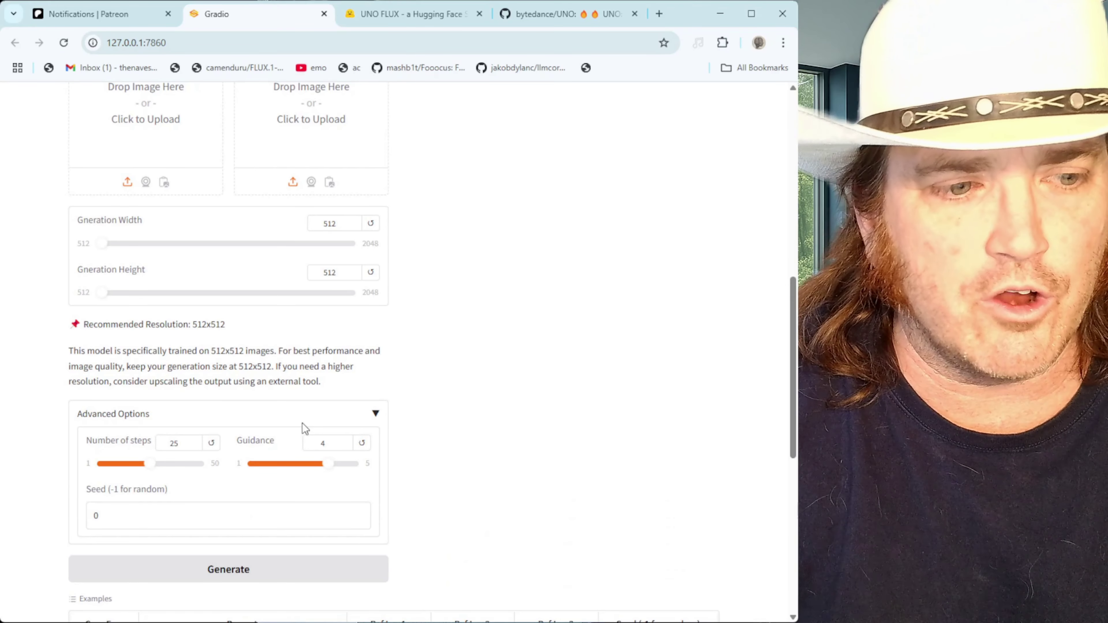
scroll(304, 427, down, 3)
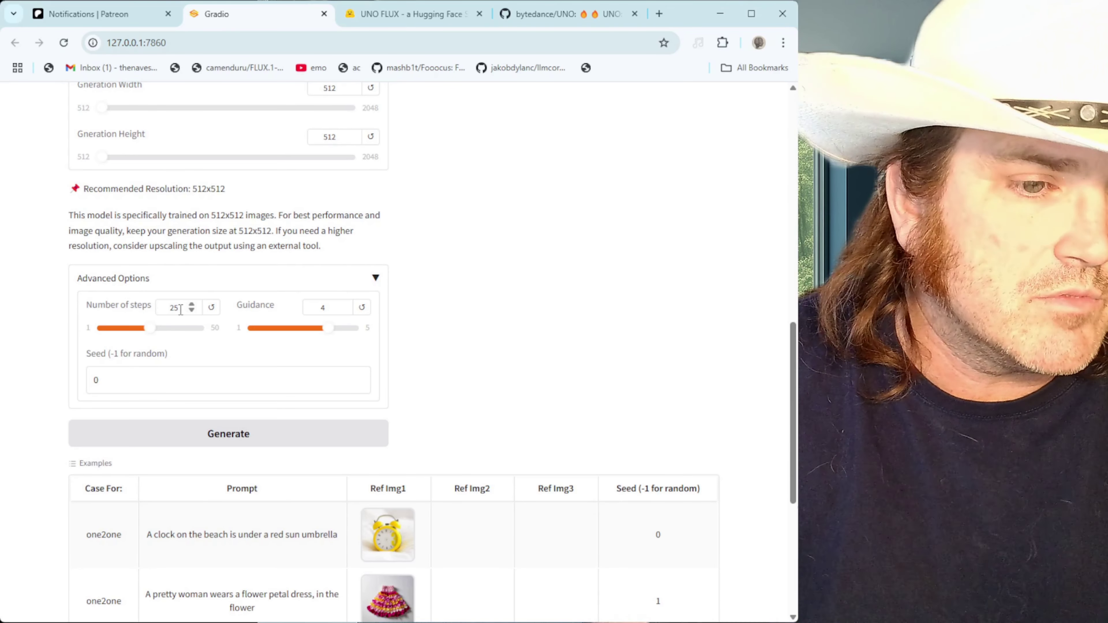
Step: Set the seed to -1 so that a random seed is used
click(139, 376)
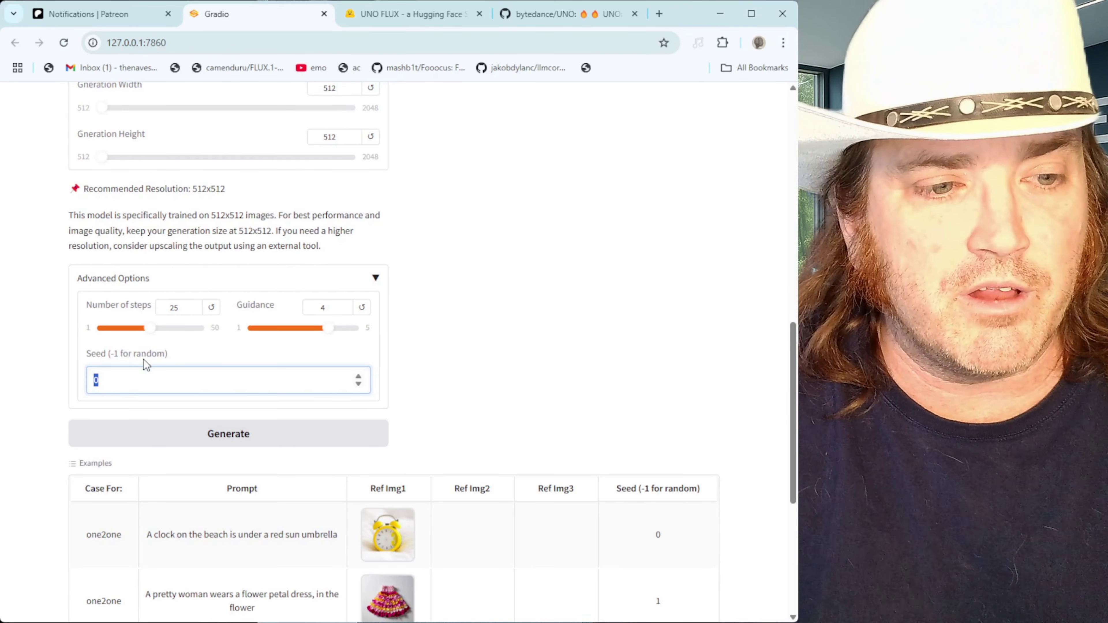
click(135, 377)
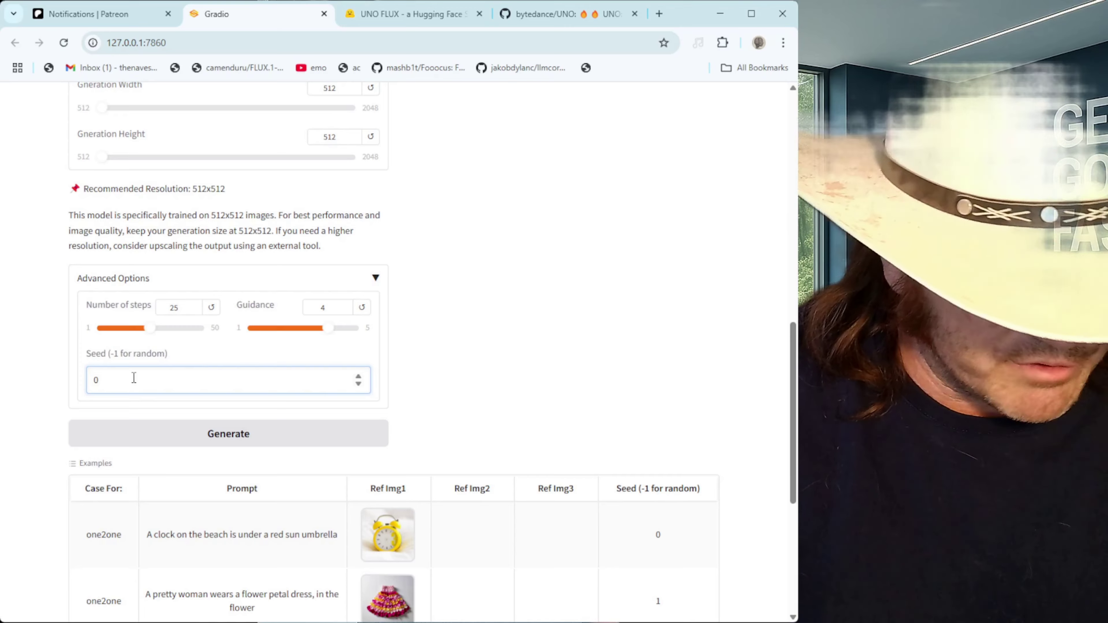
text(-)
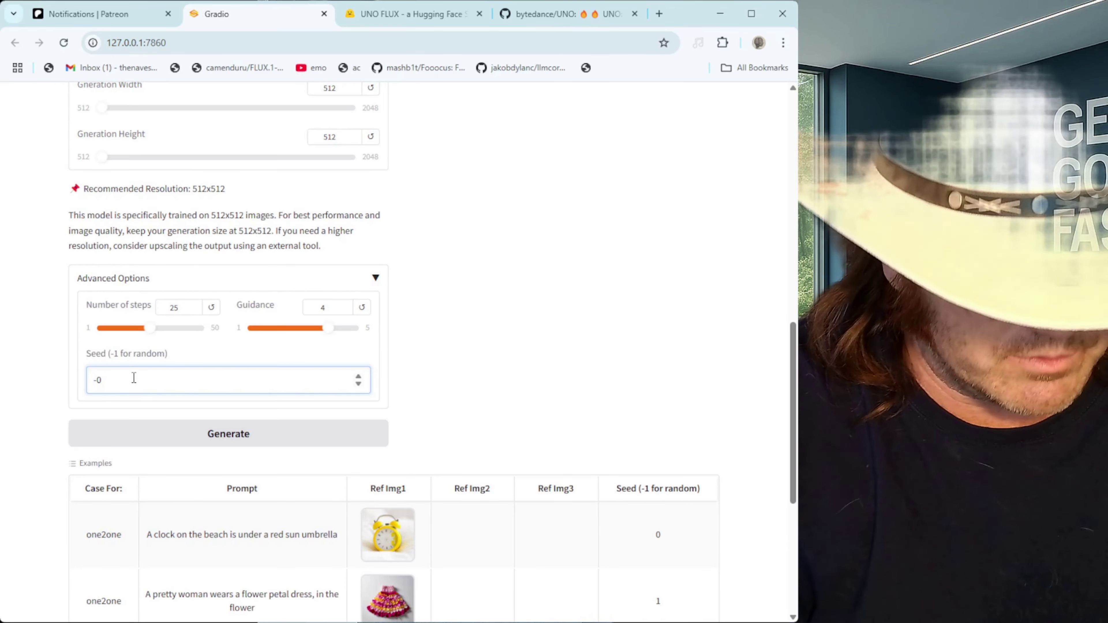
key(BackSpace)
text(1)
click(598, 345)
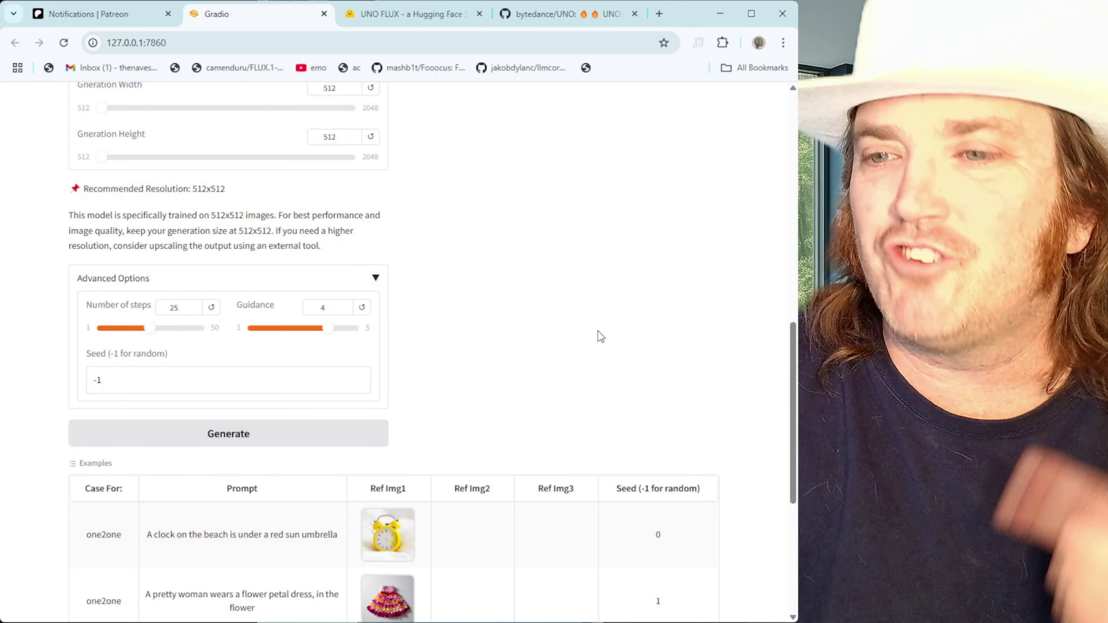
Step: Generate the image from the "The cool girl is in the crystal ball" prompt and two reference images, and view the result
scroll(601, 336, up, 10)
scroll(566, 332, down, 5)
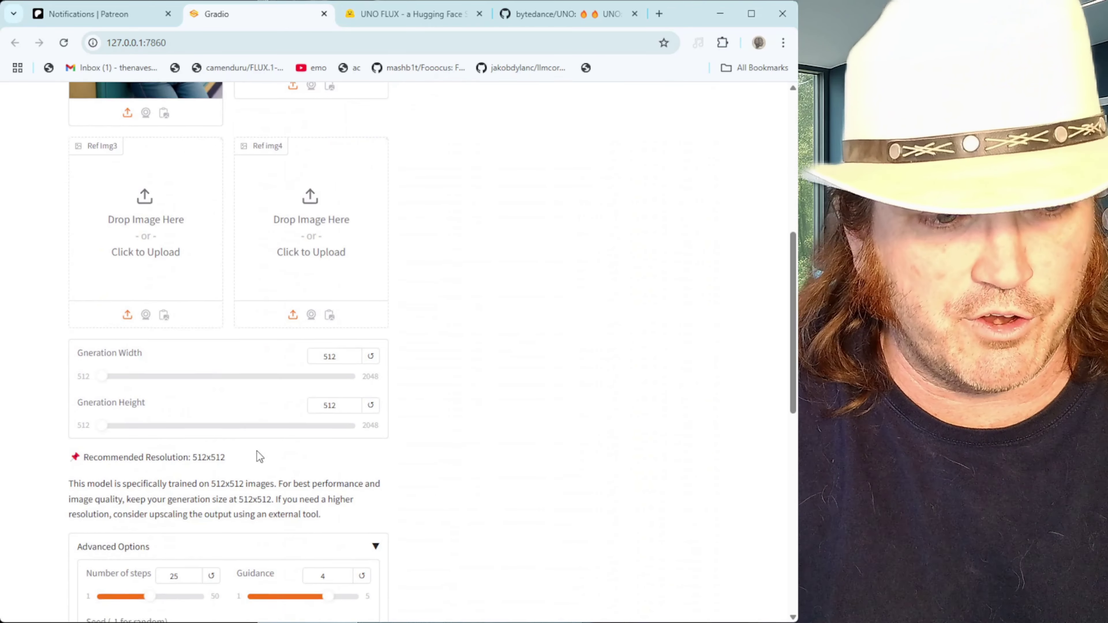
scroll(260, 456, down, 10)
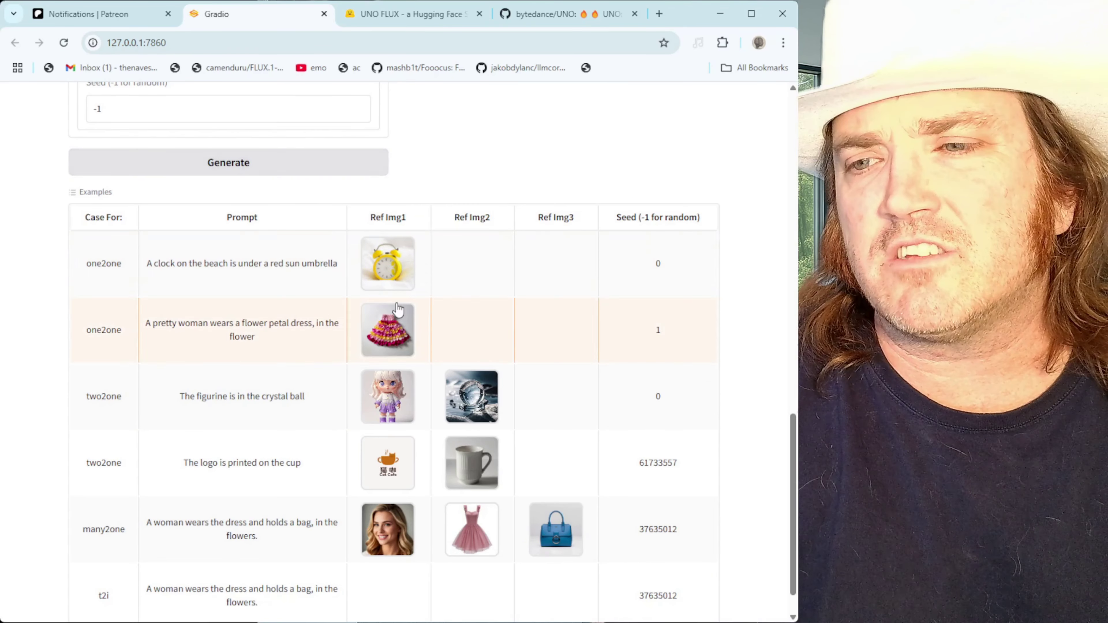
scroll(397, 303, up, 15)
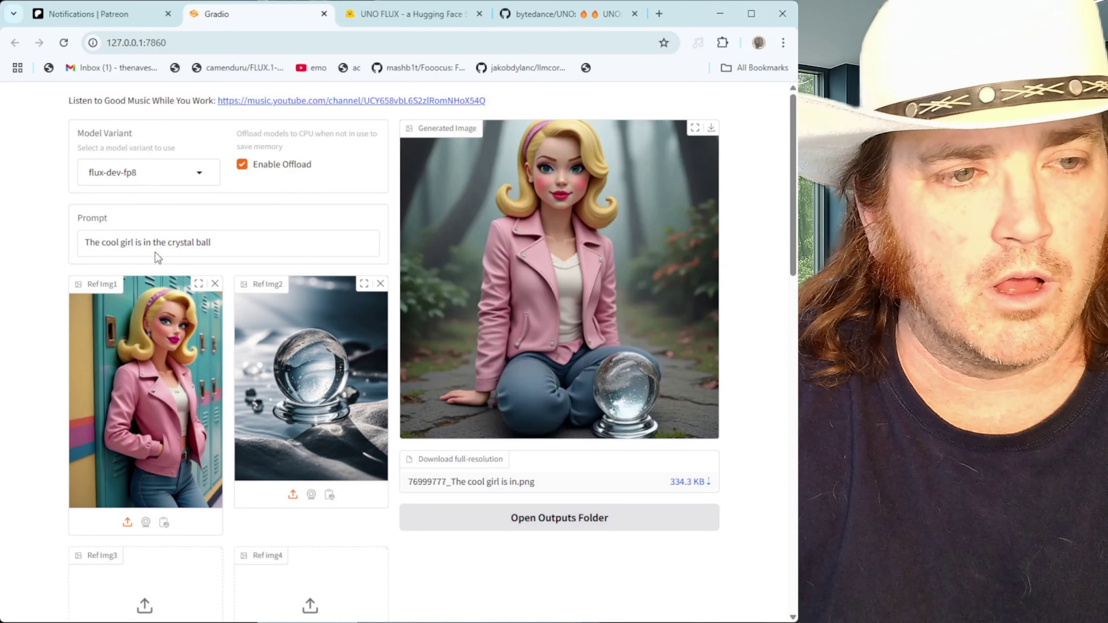
Step: Replace "cool girl" in the prompt so that it reads "The figurine is in the crystal ball"
drag(139, 241, 102, 238)
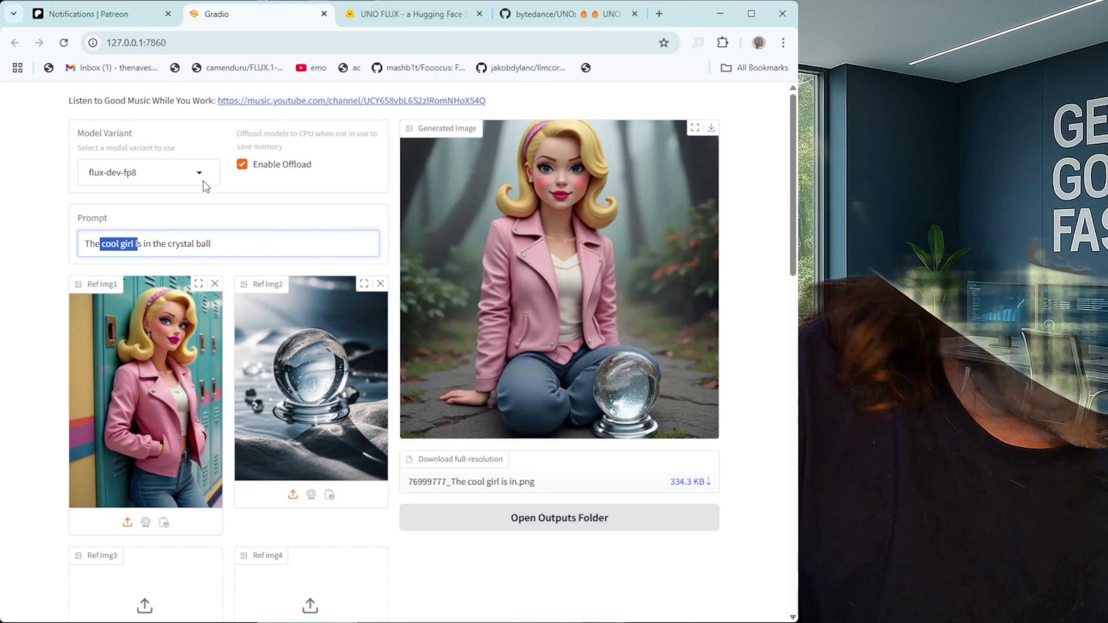
text(f)
key(BackSpace)
text(figu)
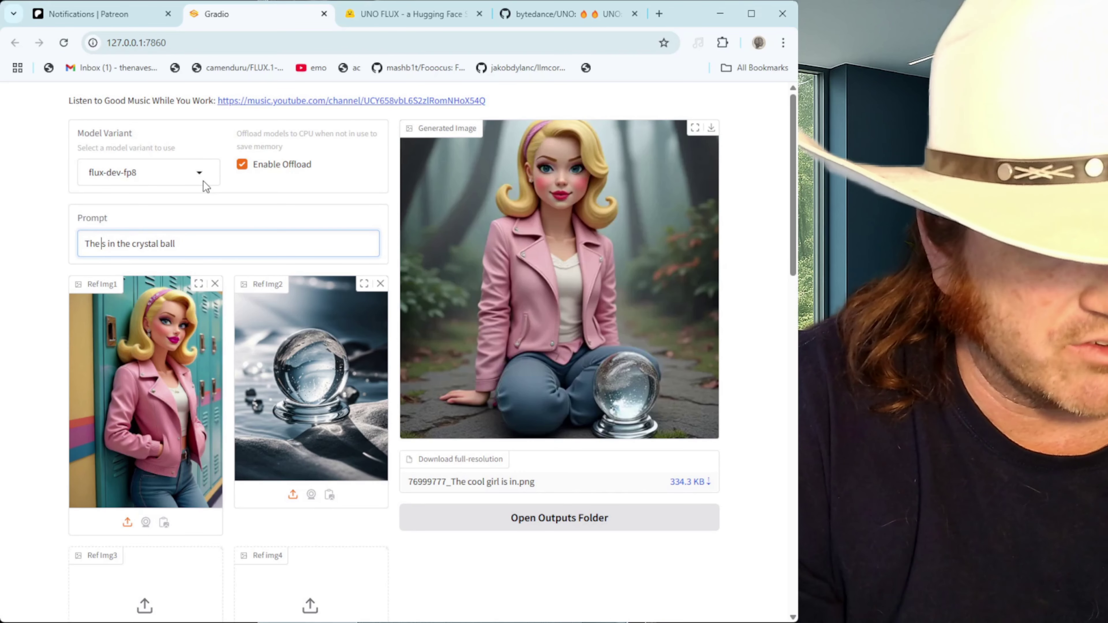
text(rine i)
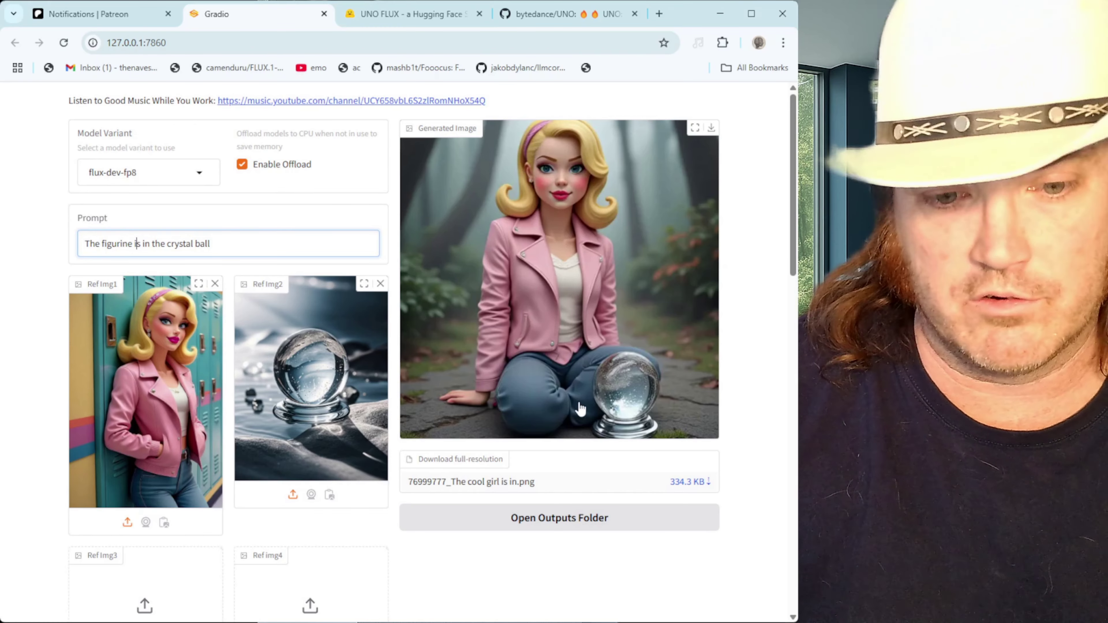
Step: Generate a new image from the figurine prompt and check the output area while it processes
scroll(494, 422, down, 5)
scroll(198, 555, down, 5)
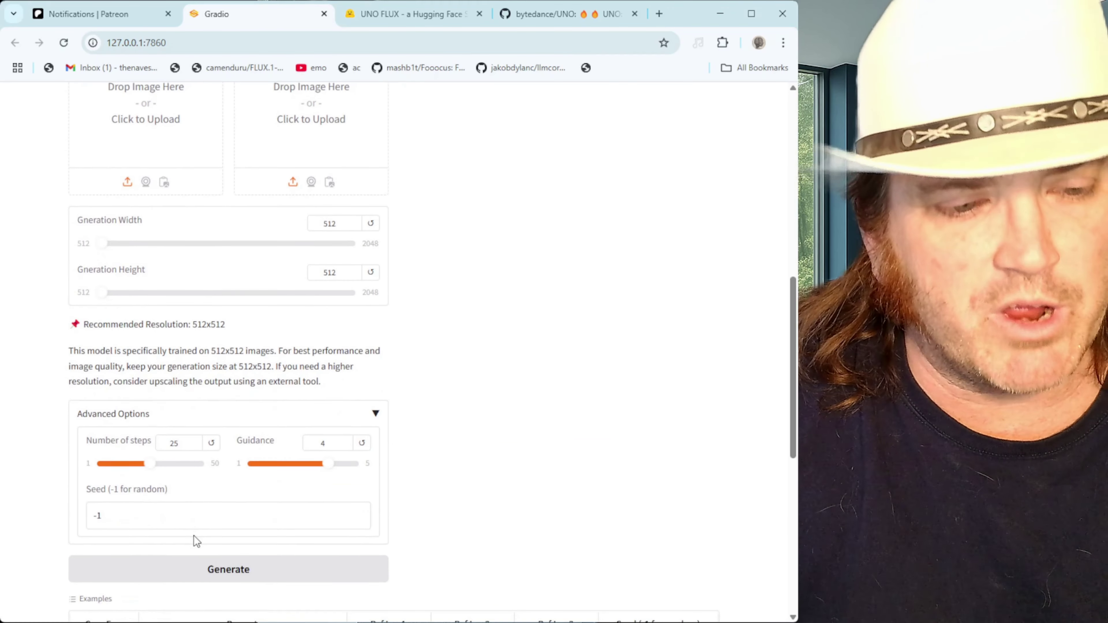
click(343, 568)
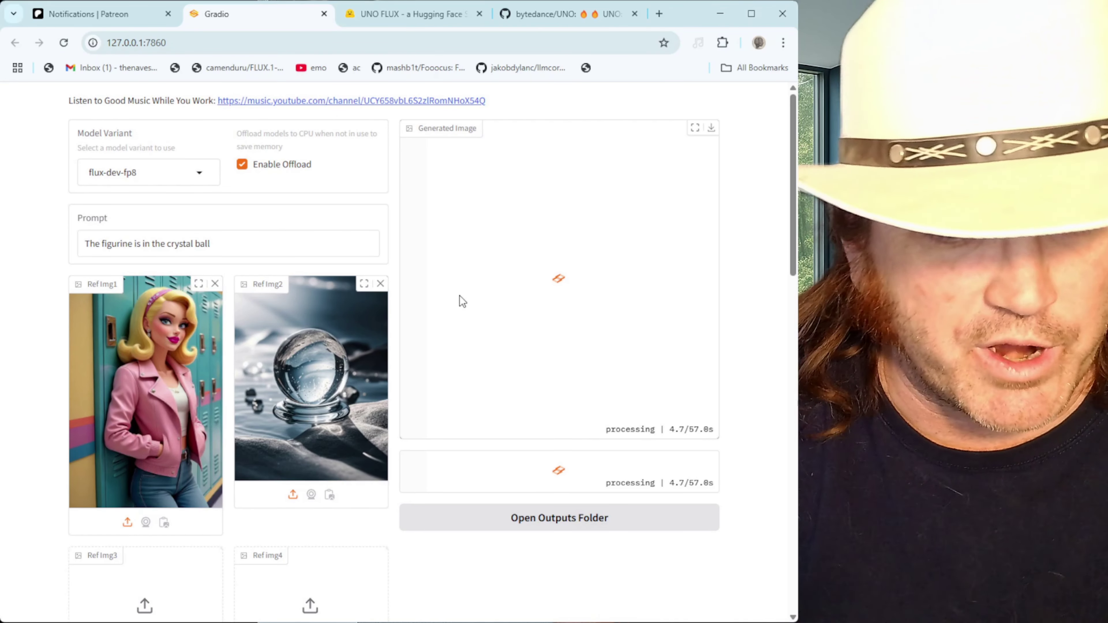
scroll(284, 442, down, 3)
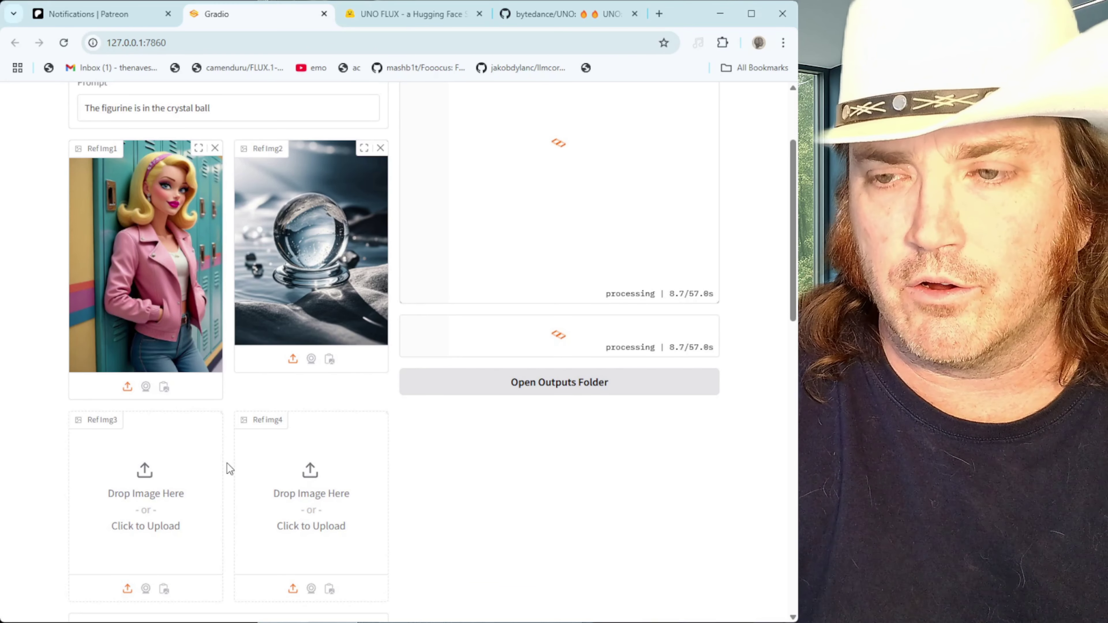
scroll(252, 446, up, 3)
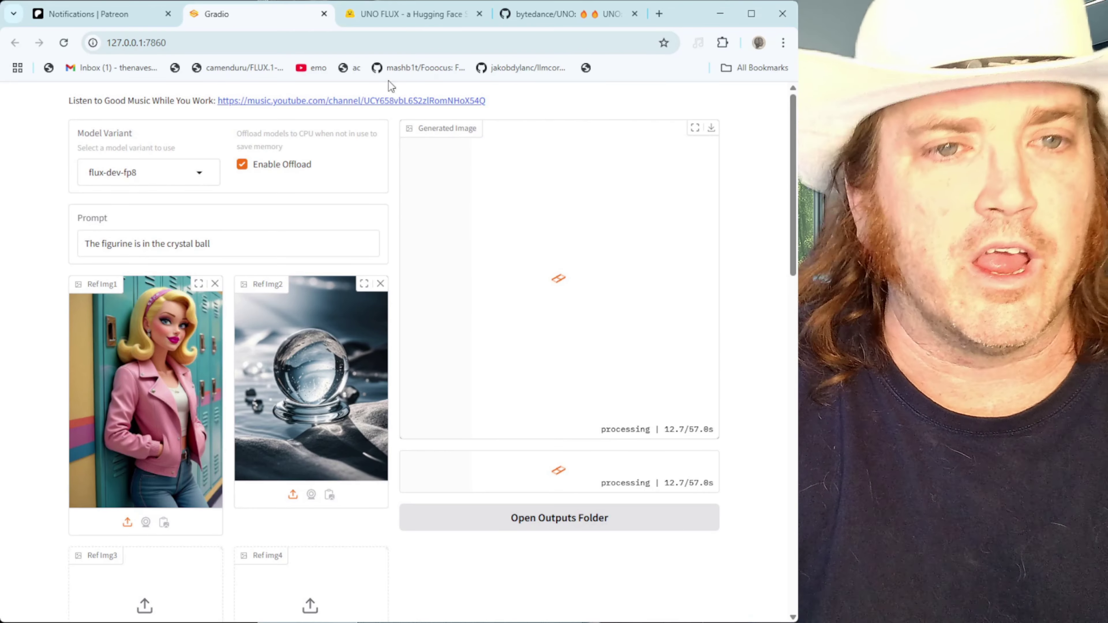
Step: Switch to the bytedance/UNO repository tab and run a web search there for "uno flux github"
click(548, 15)
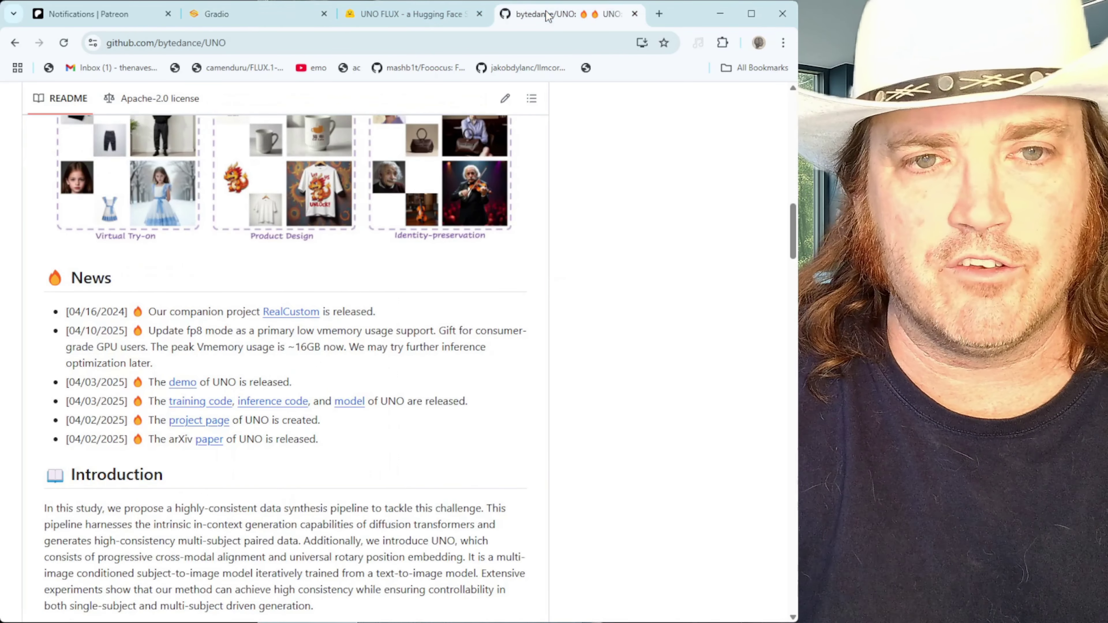
scroll(434, 246, up, 15)
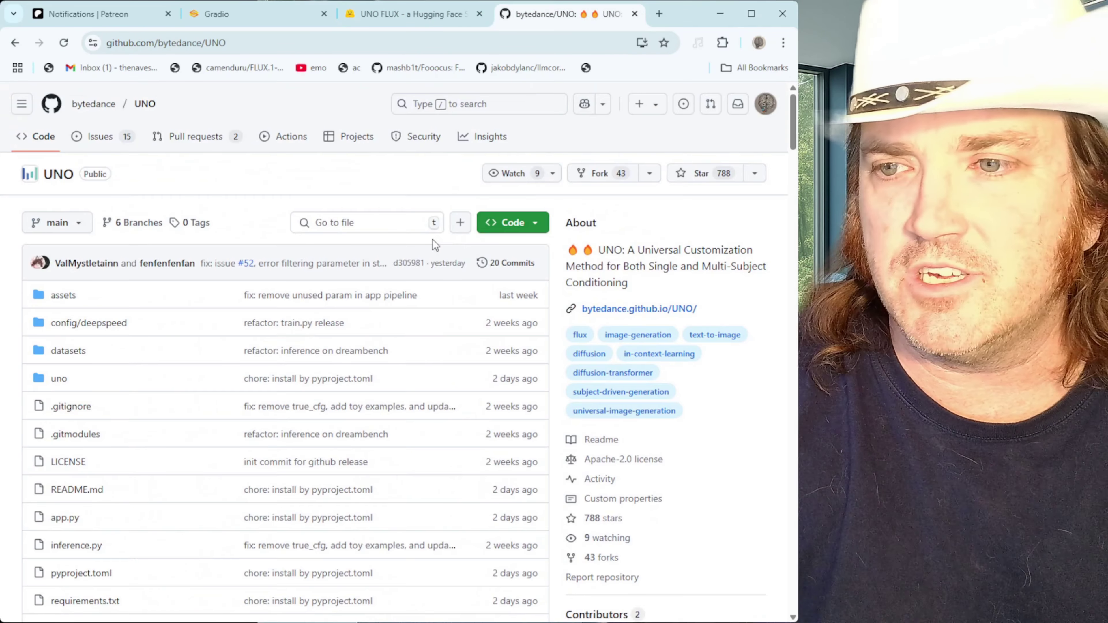
click(269, 43)
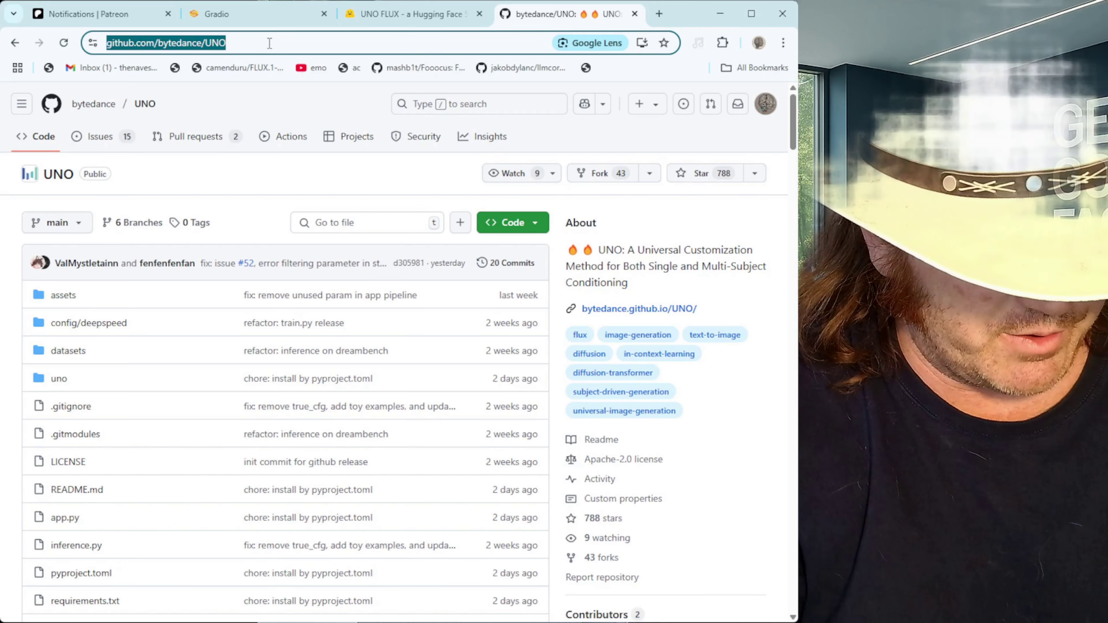
text(i)
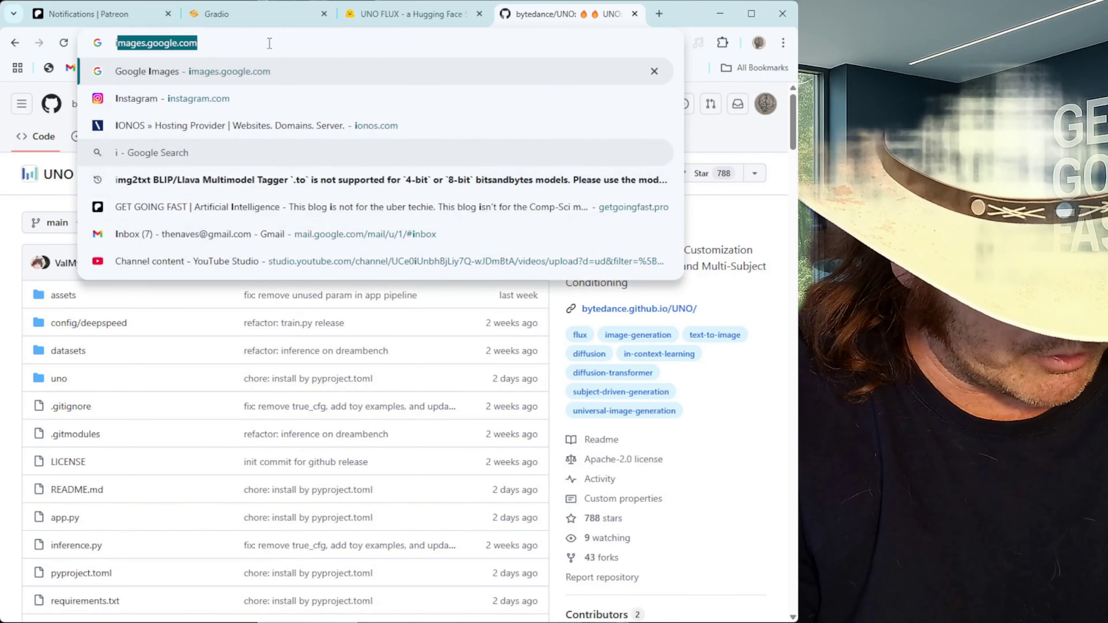
text( un)
key(BackSpace)
key(BackSpace)
key(BackSpace)
key(BackSpace)
text(un)
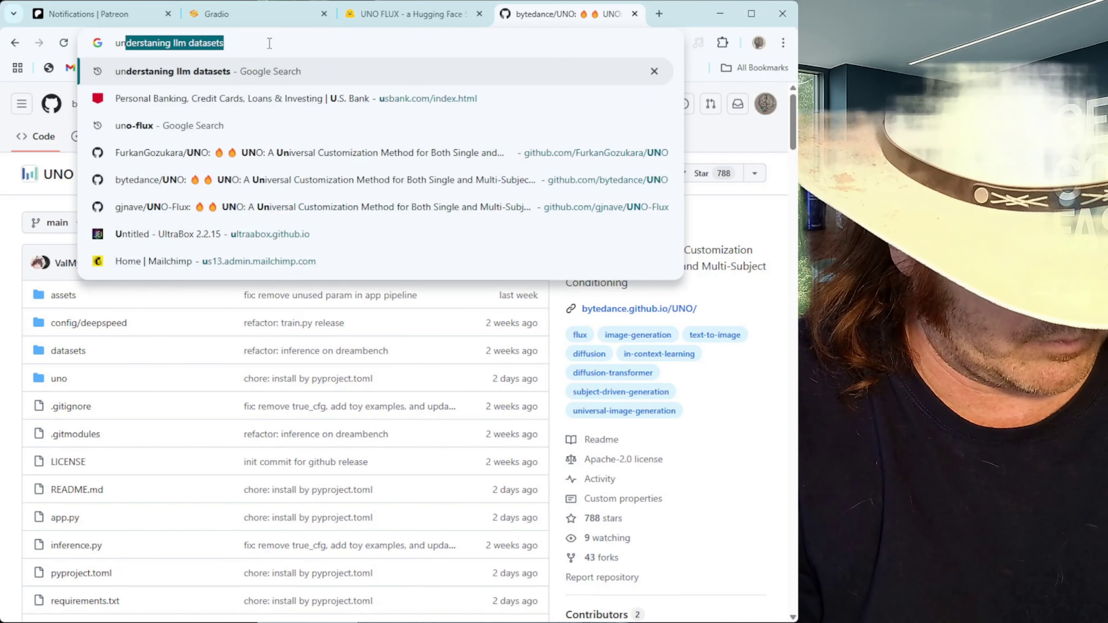
text(o fluc)
key(BackSpace)
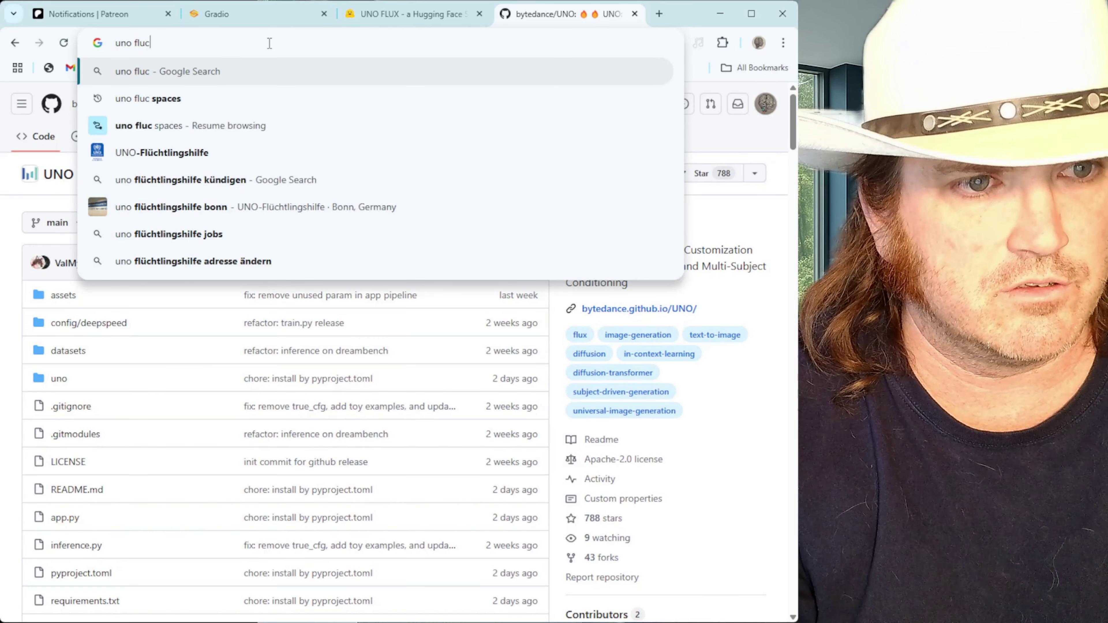
key(BackSpace)
key(BackSpace)
text(ux )
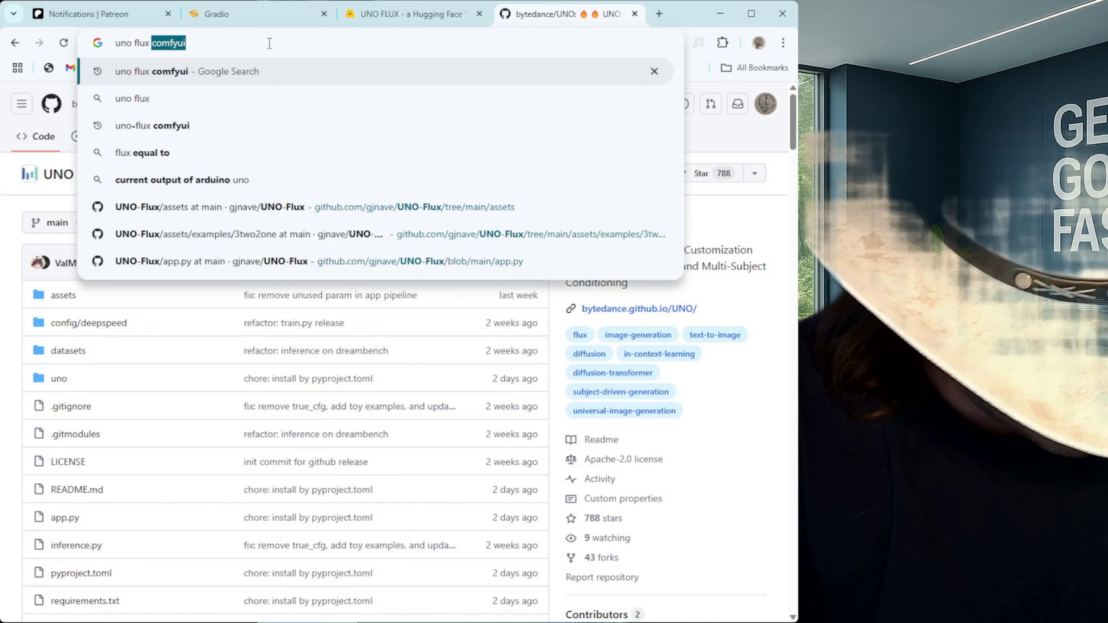
text(github)
key(Return)
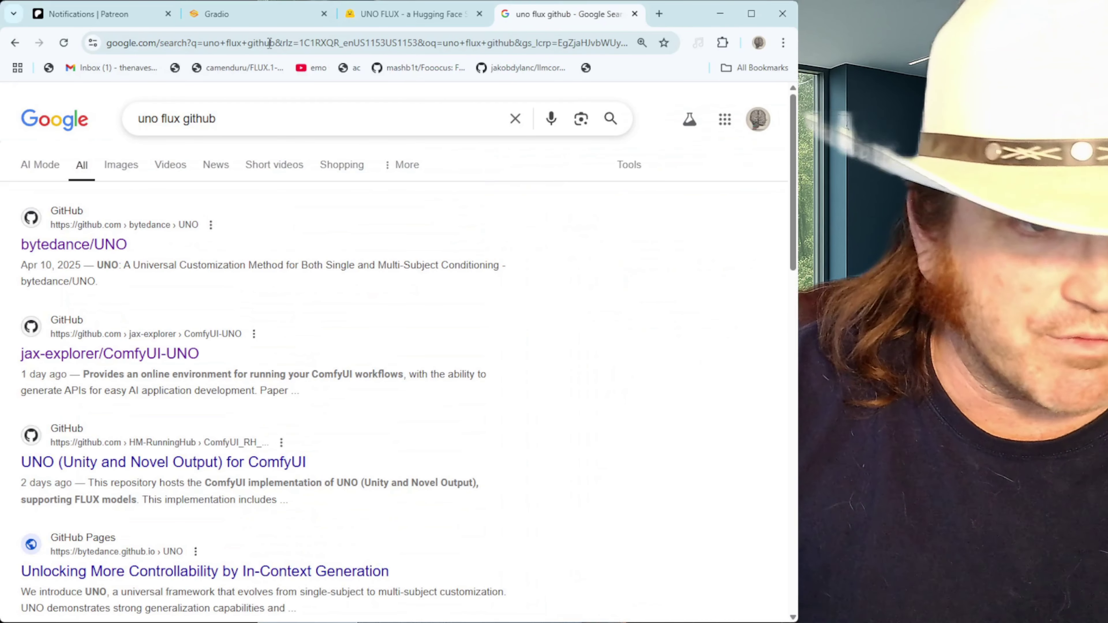
Step: Open the bytedance/UNO search result and look through the README's example images and News section
click(71, 254)
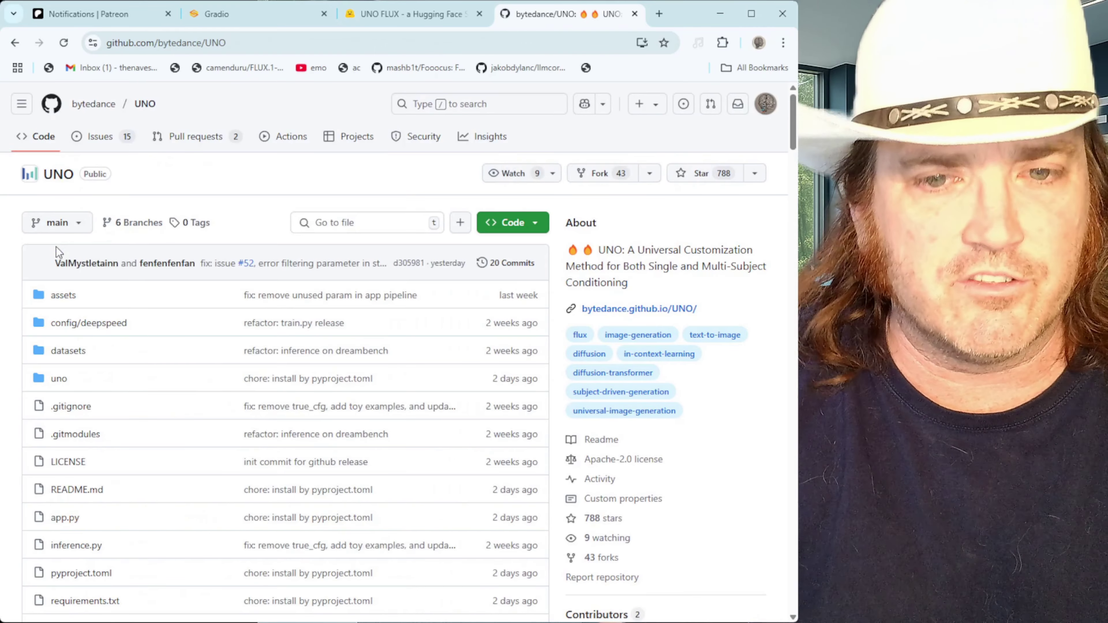
scroll(242, 300, down, 3)
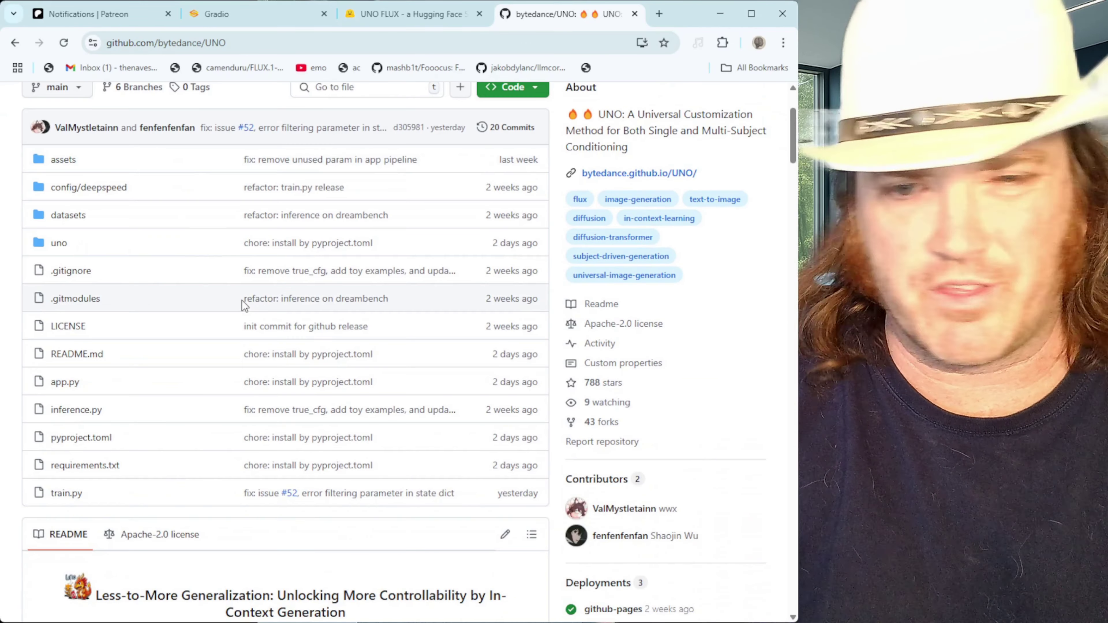
scroll(242, 304, down, 9)
scroll(242, 304, up, 6)
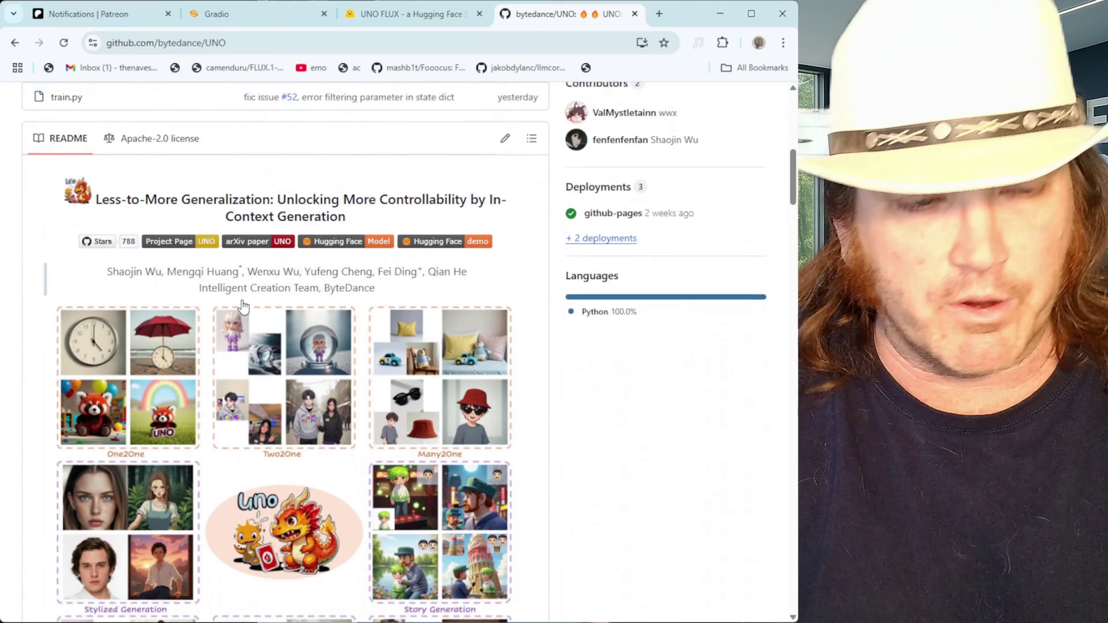
scroll(243, 304, up, 3)
scroll(242, 304, down, 14)
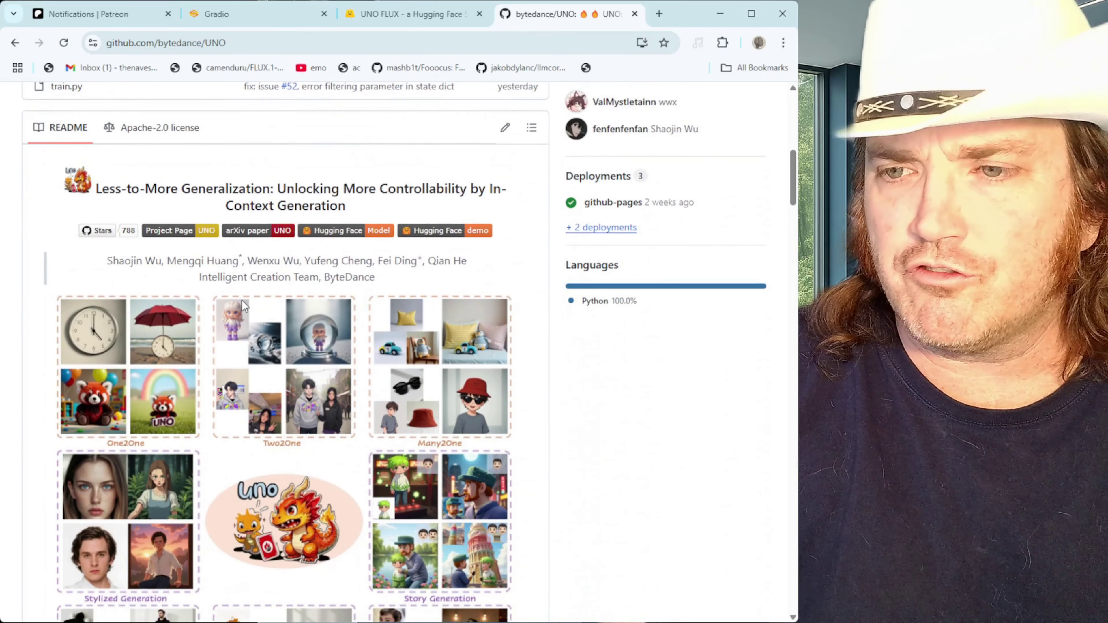
scroll(245, 305, up, 6)
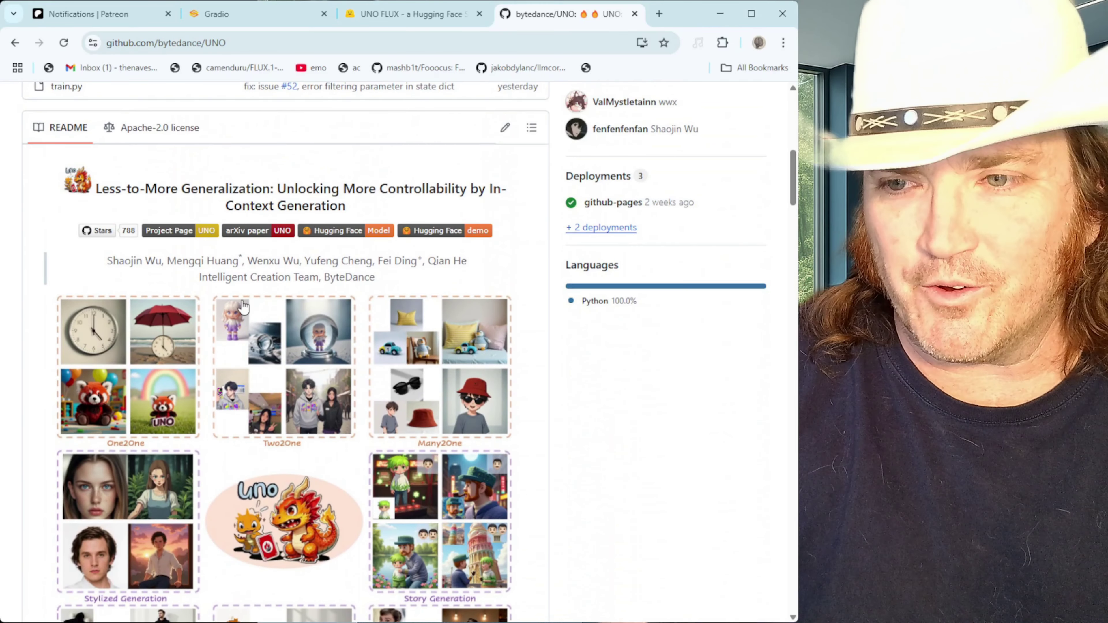
scroll(244, 307, down, 6)
scroll(243, 307, down, 6)
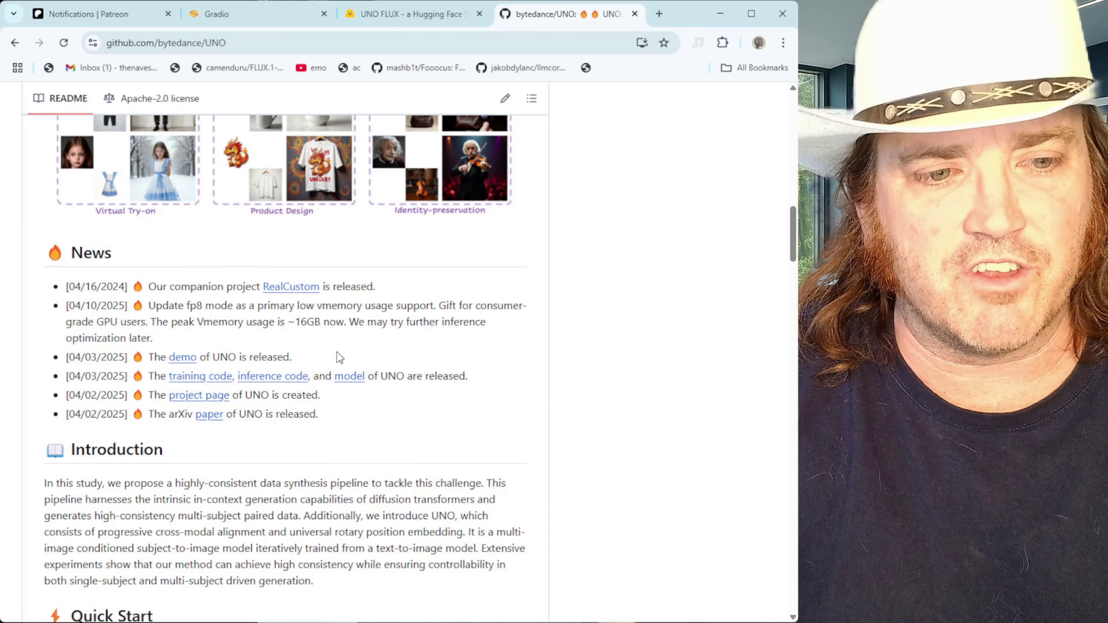
Step: Open the UNO demo link from the News section in a new browser tab and switch to it
drag(337, 354, 173, 367)
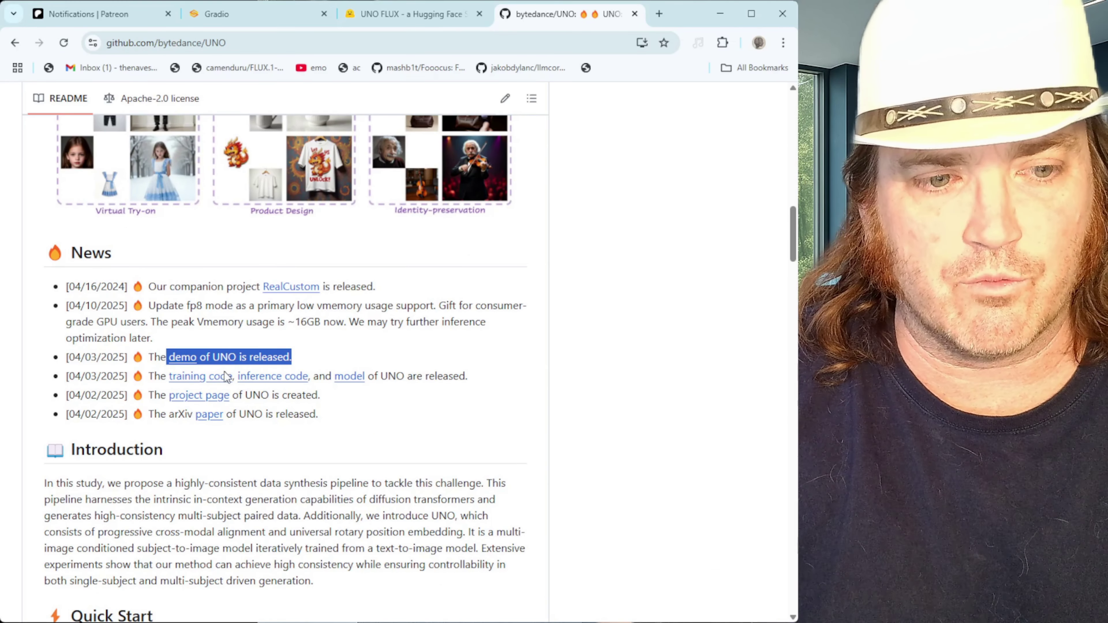
middle_click(182, 357)
click(587, 20)
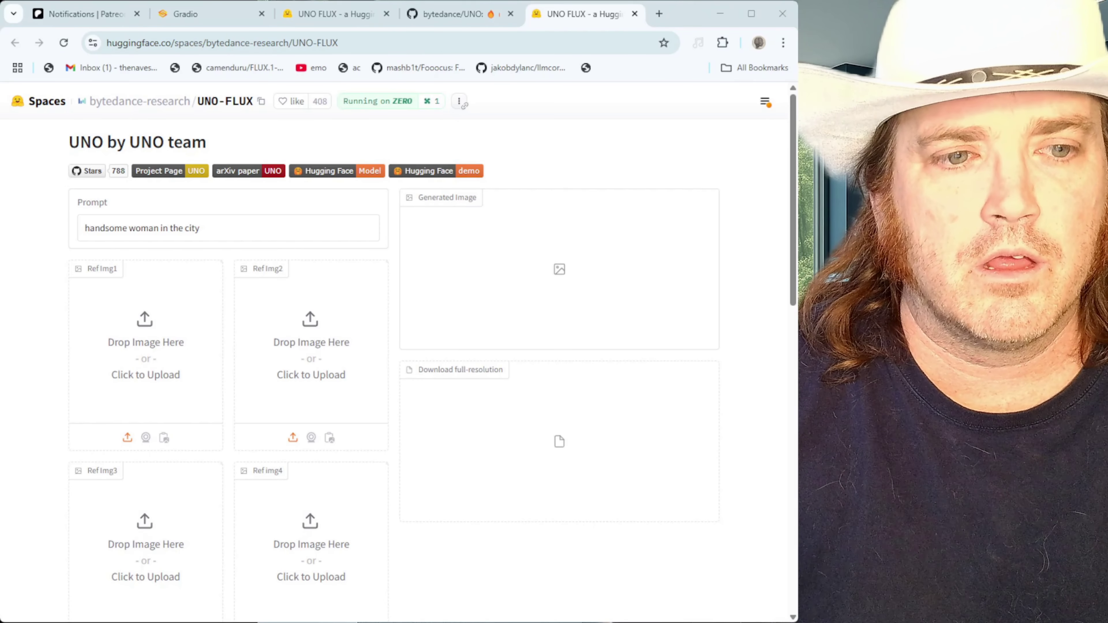
Step: View the desktop picture image.webp in the browser and return to the UNO-FLUX demo tab
double_click(414, 135)
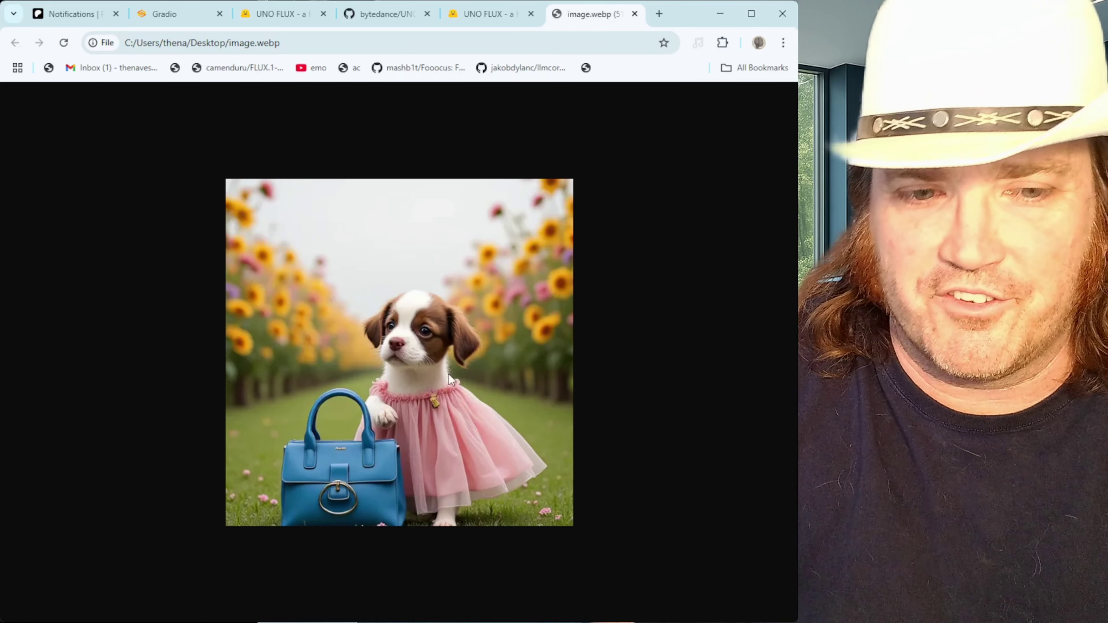
click(494, 13)
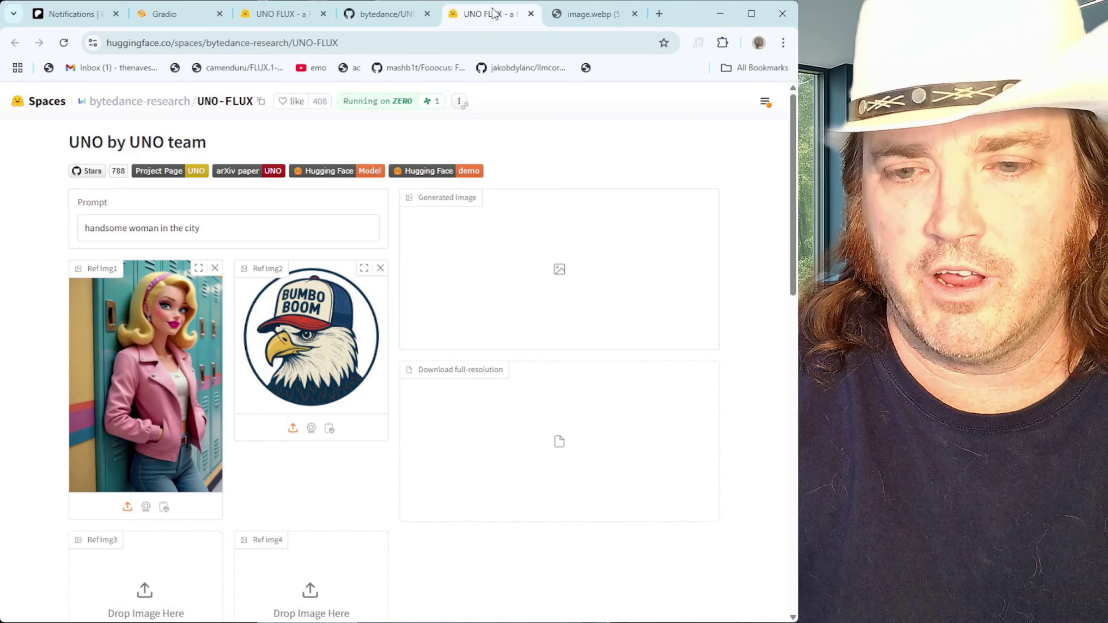
scroll(384, 393, down, 2)
scroll(378, 401, up, 3)
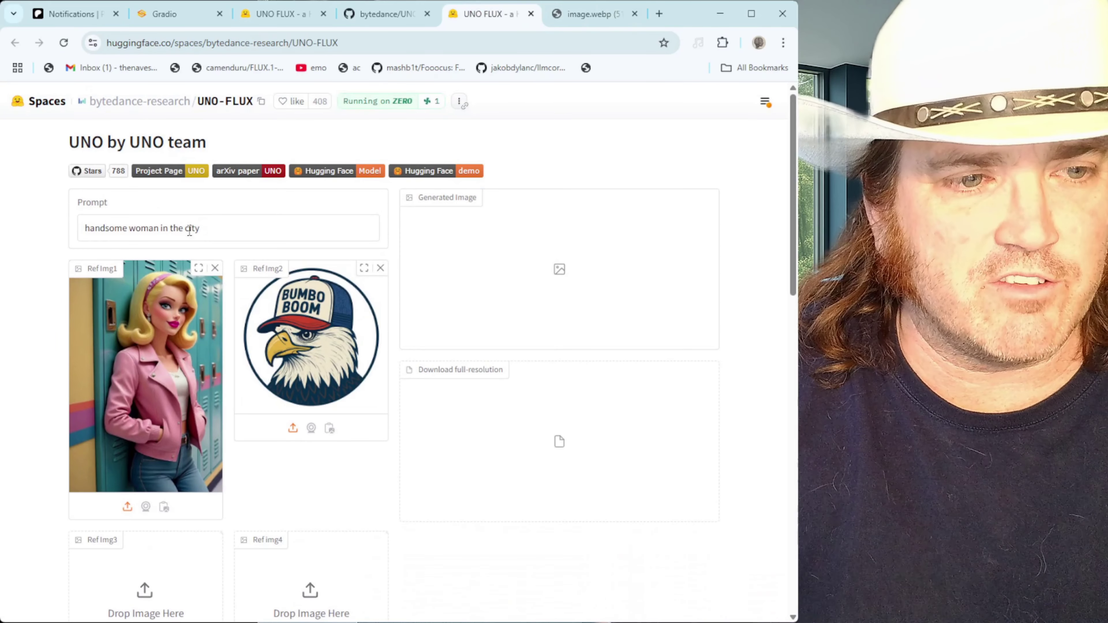
Step: Replace the demo's prompt with "this woman is wearing this baseball cap"
drag(221, 228, 34, 228)
text(t)
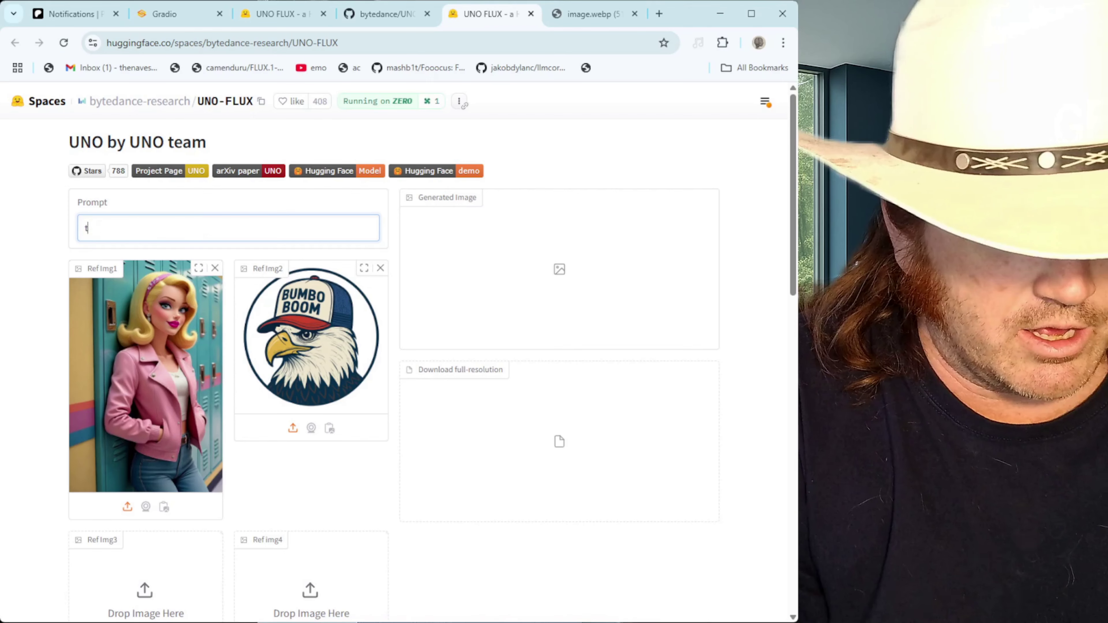
text(his woma)
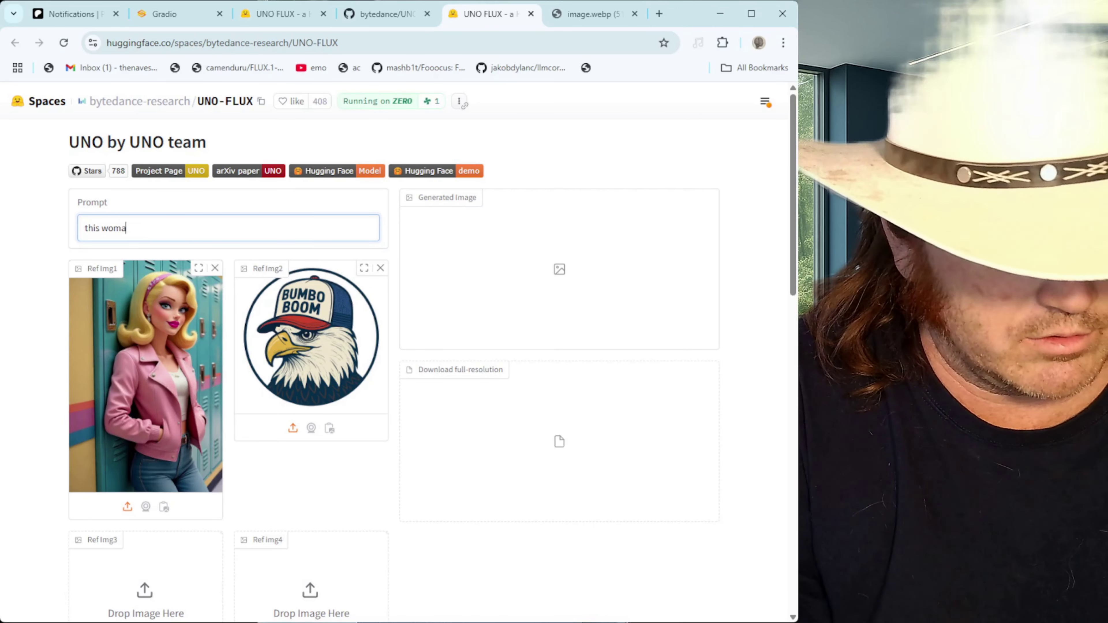
text(n is )
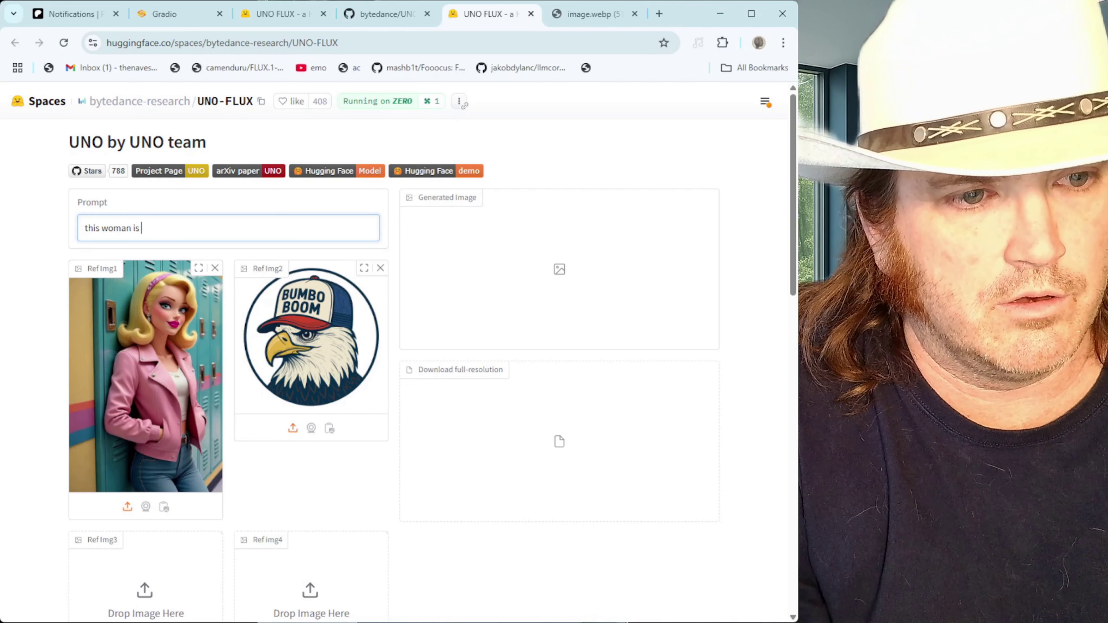
text(waring a wearing t)
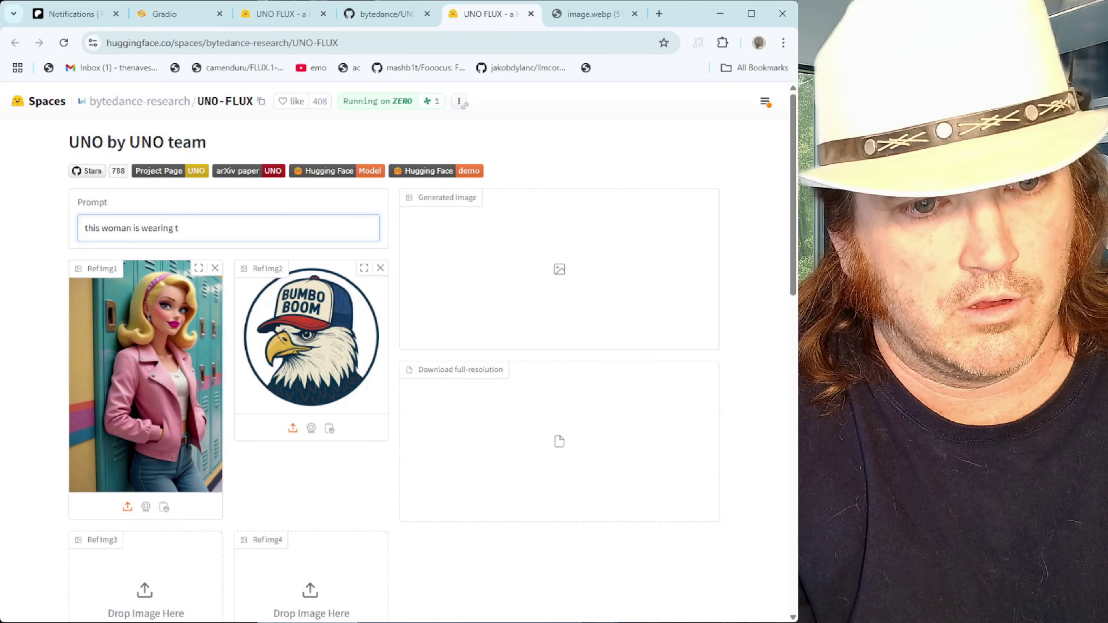
text(his baseb)
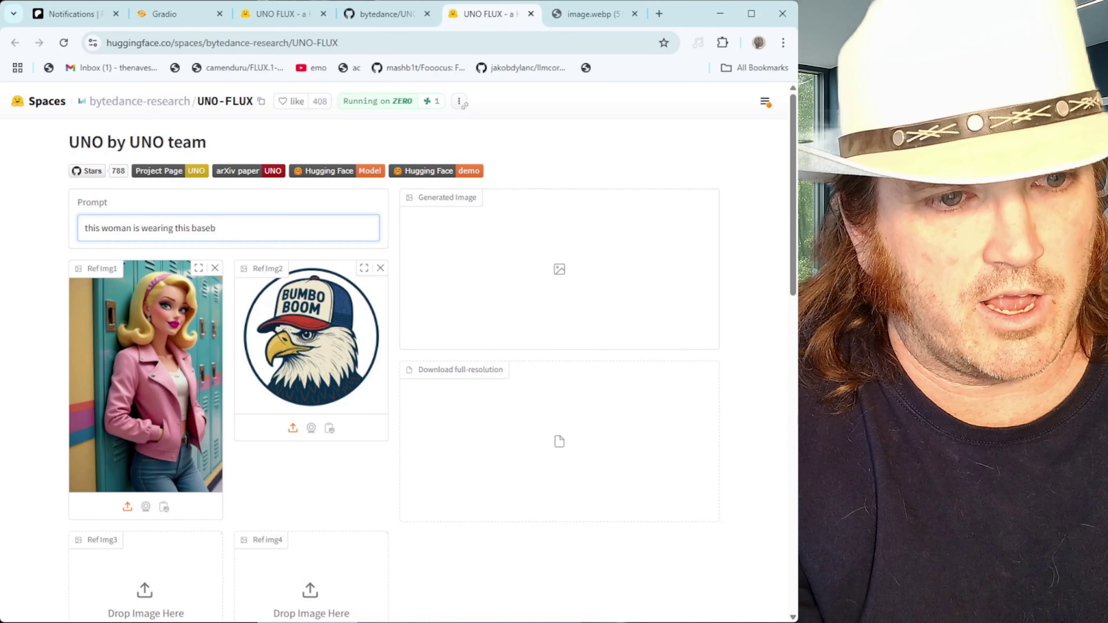
text(all cap)
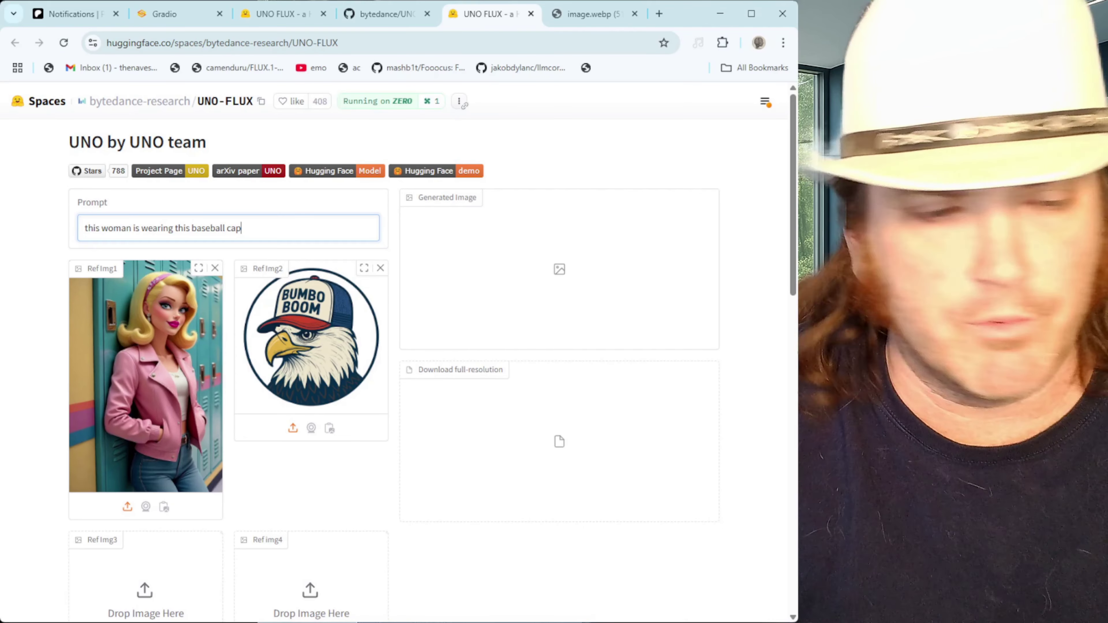
Step: Generate the image from the prompt and the two reference images, and switch to the local Gradio tab
scroll(191, 356, down, 9)
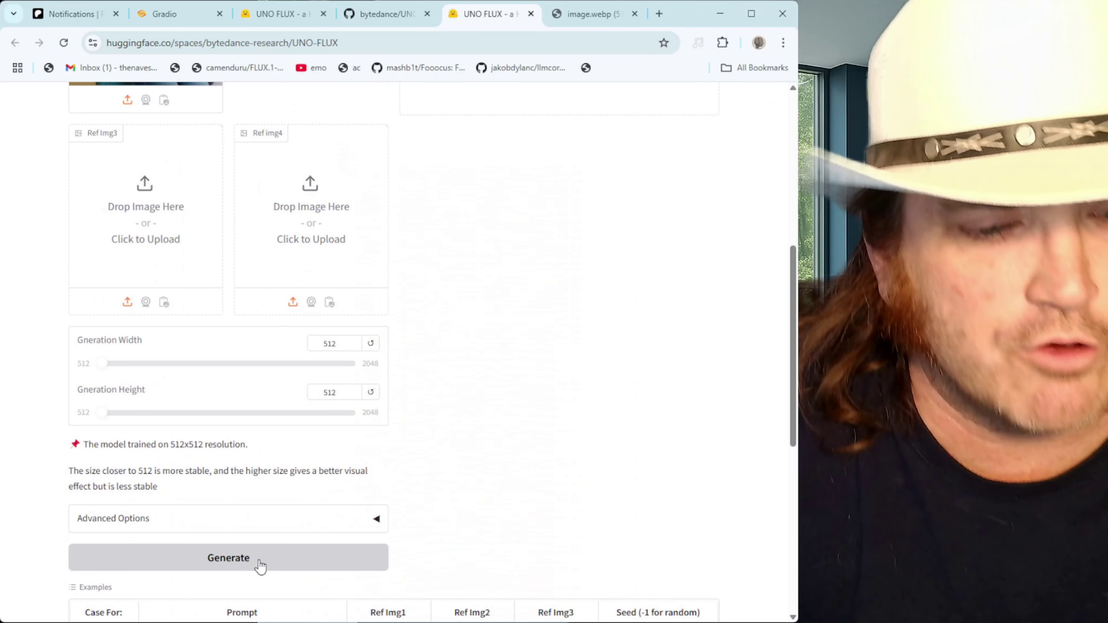
click(261, 566)
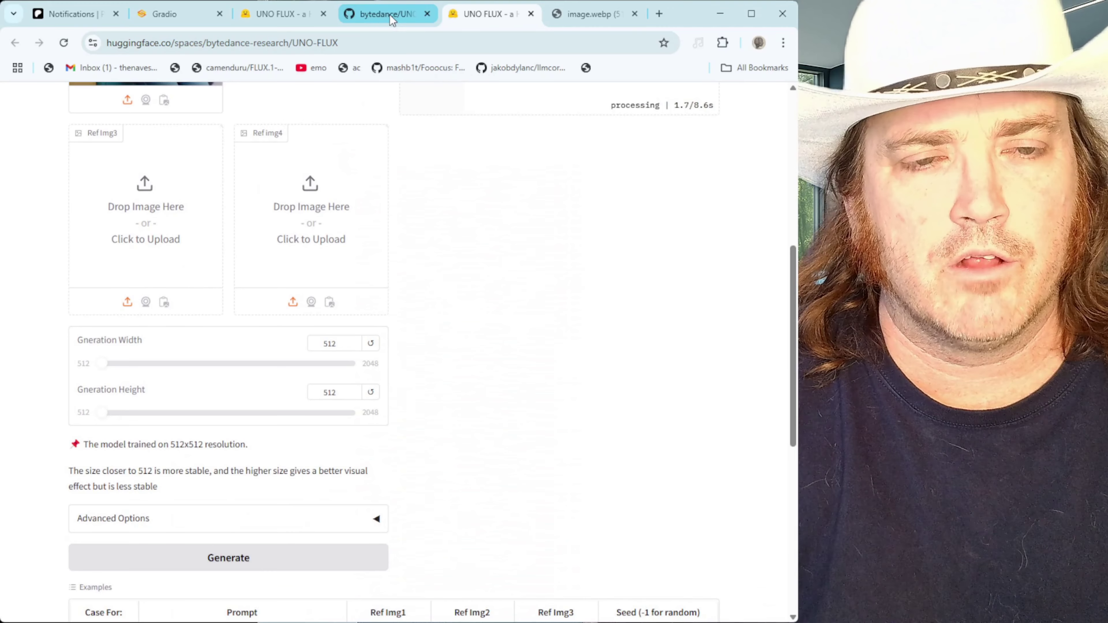
click(169, 16)
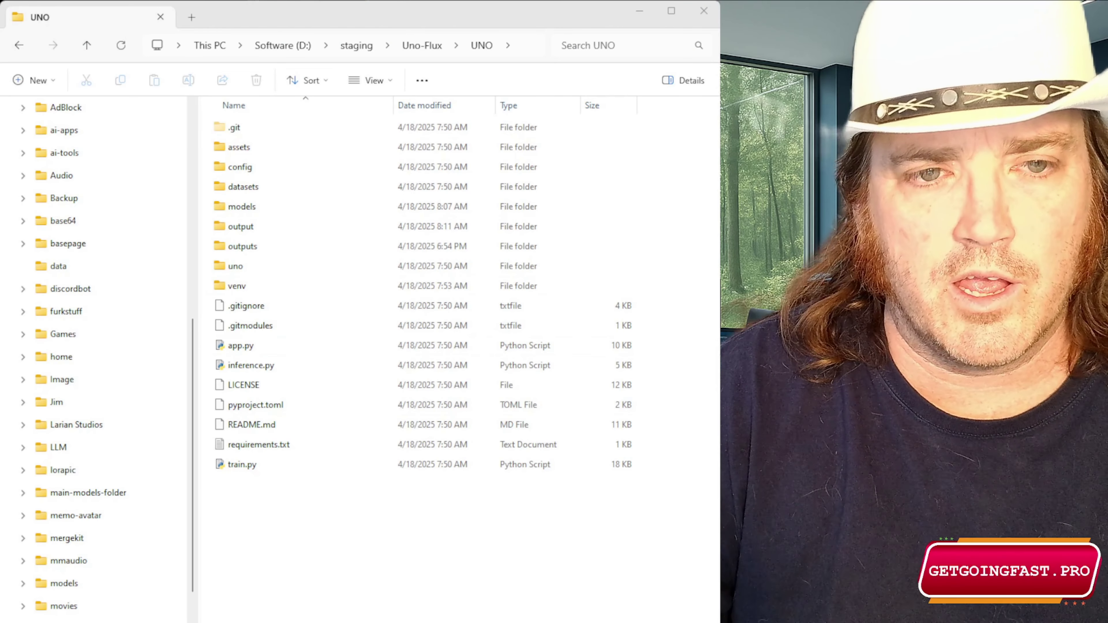
Step: In File Explorer, go up to the Uno-Flux folder and browse into the UNO project's outputs folder
click(408, 47)
double_click(235, 131)
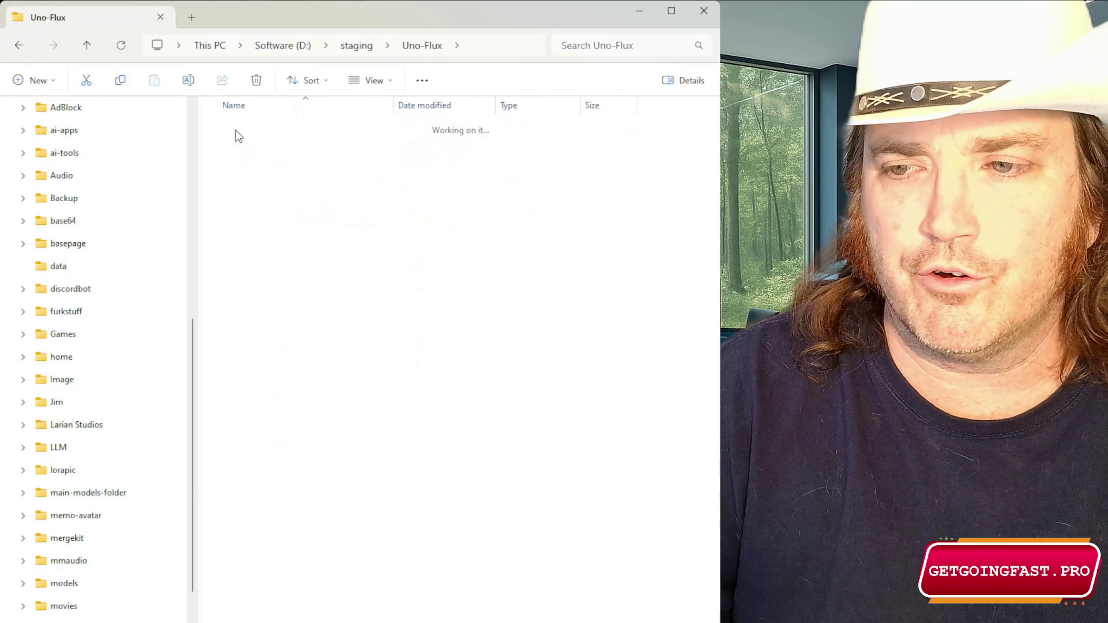
click(242, 250)
double_click(242, 249)
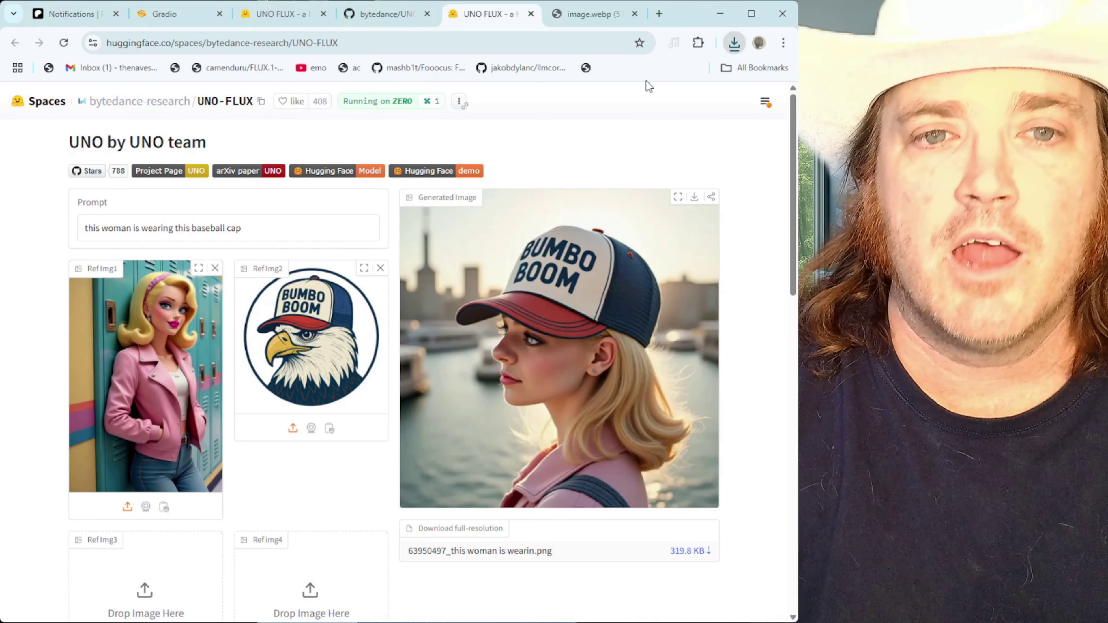
Step: Switch to the bytedance/UNO repository tab and look through the README's installation, Gradio Demo, Inference, Disclaimer and Updates sections
click(381, 18)
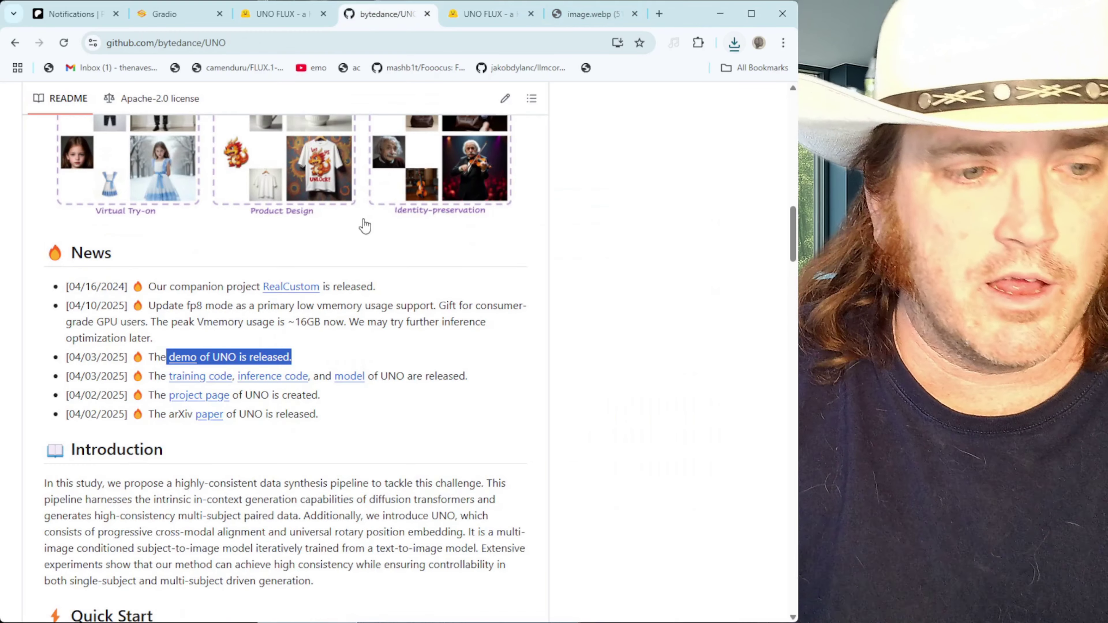
scroll(363, 226, down, 20)
scroll(364, 229, up, 4)
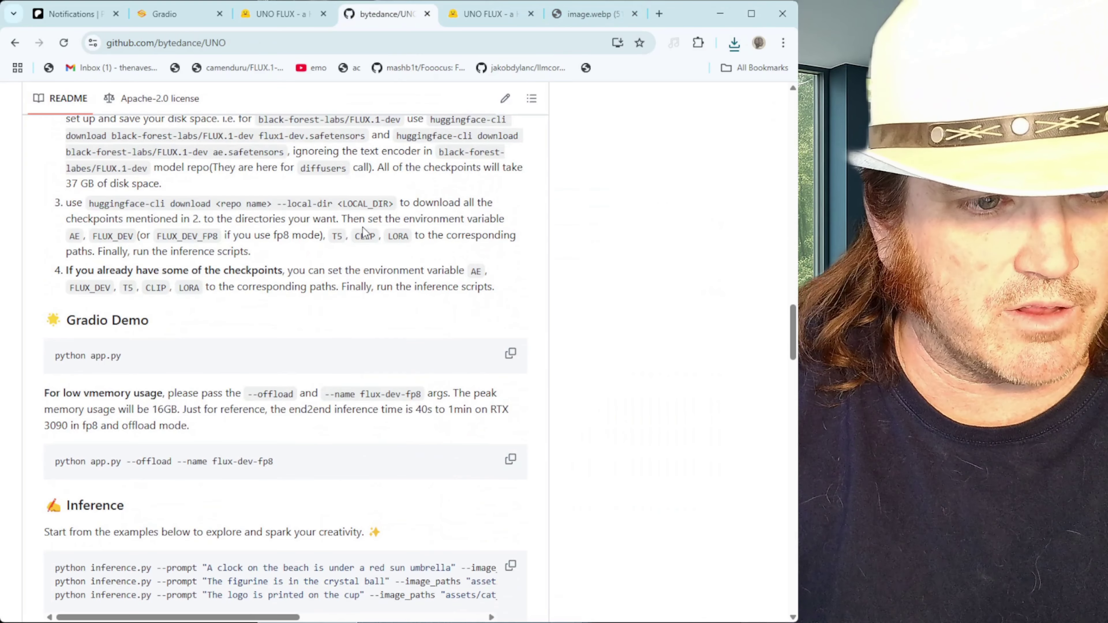
scroll(362, 227, down, 11)
scroll(363, 227, up, 20)
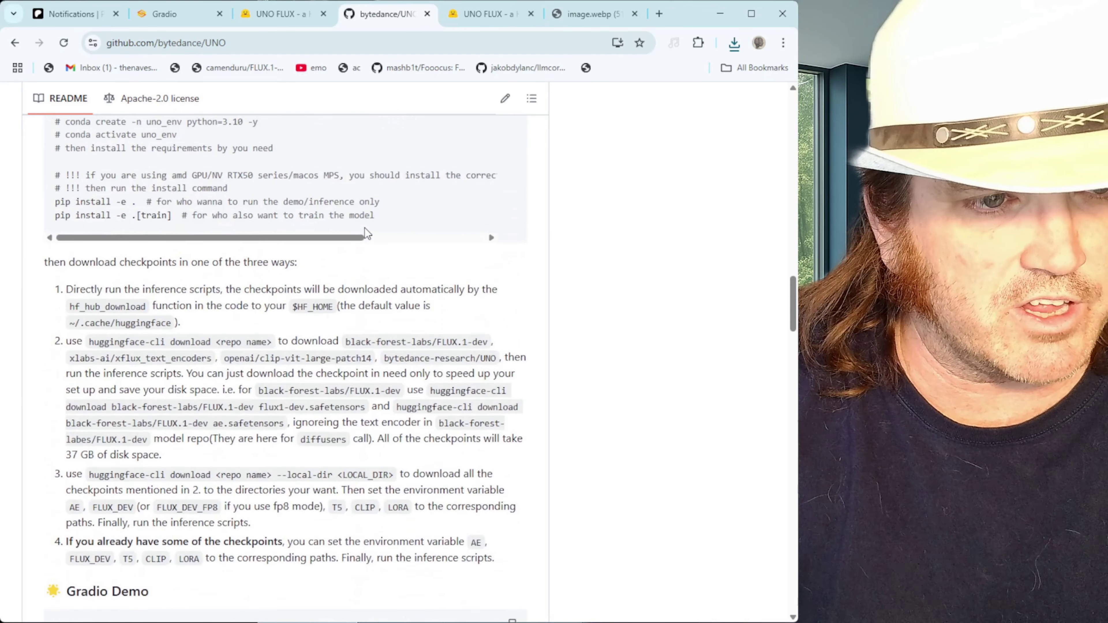
scroll(364, 228, up, 6)
scroll(364, 228, down, 18)
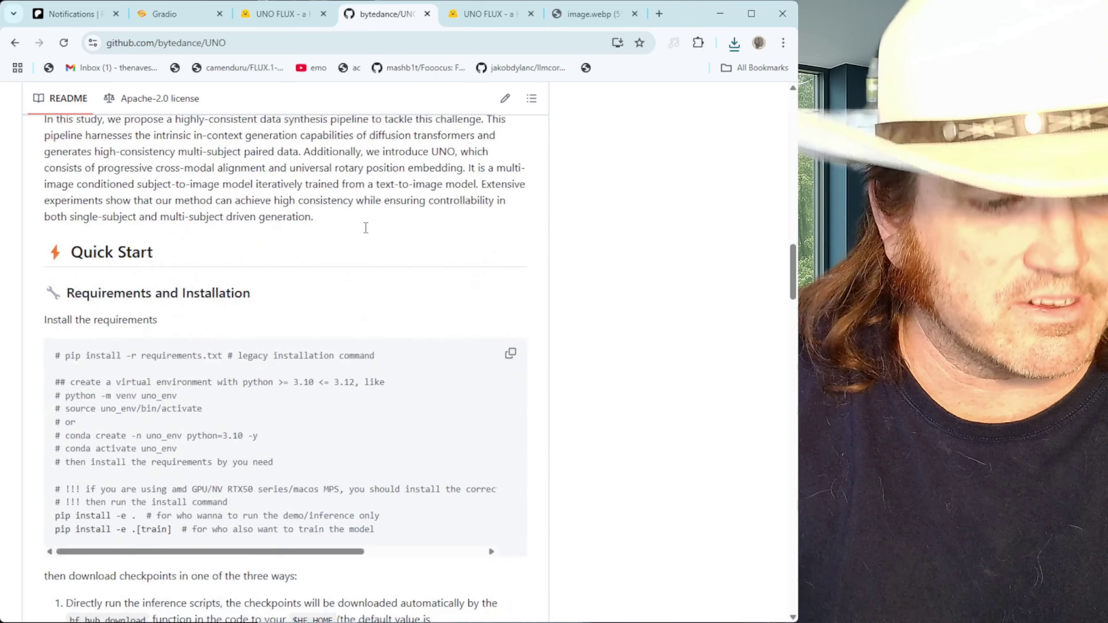
scroll(366, 232, down, 20)
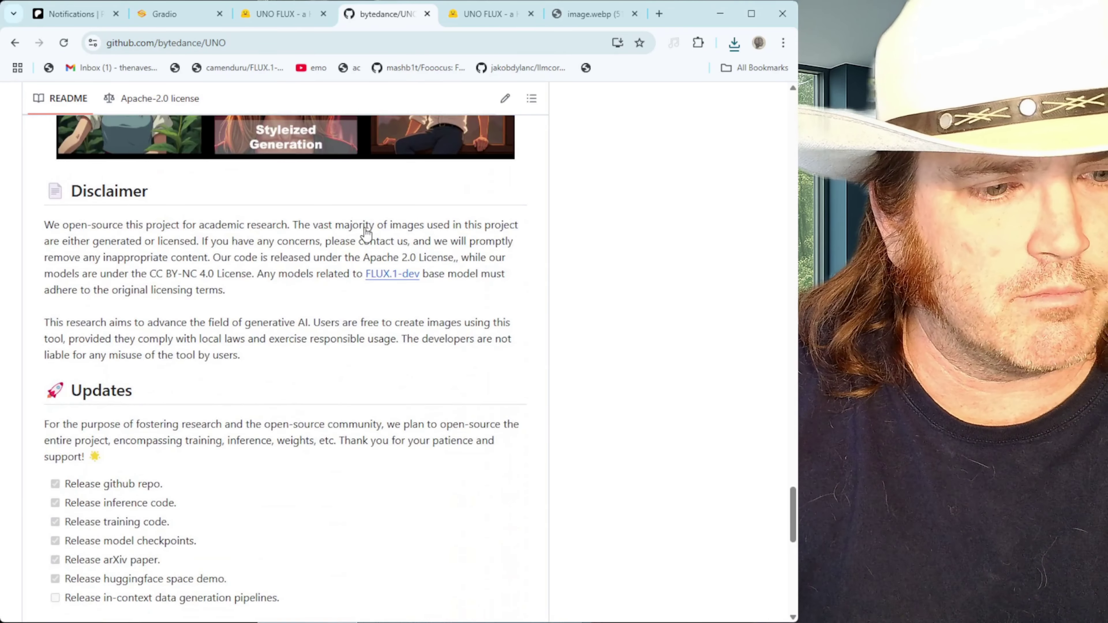
scroll(365, 227, down, 8)
scroll(364, 228, up, 13)
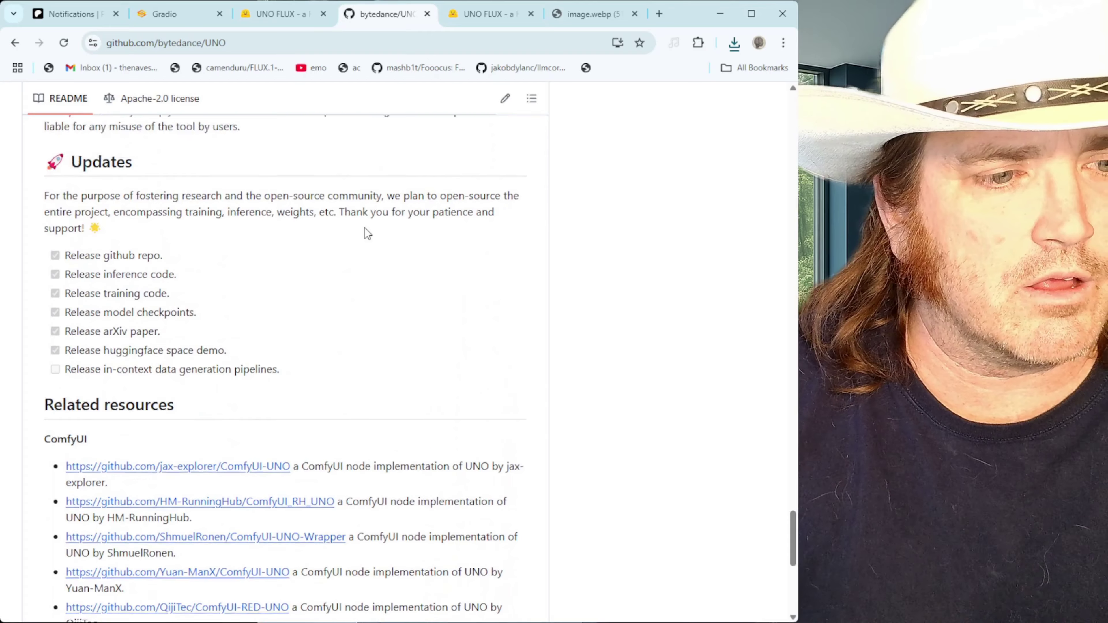
scroll(366, 234, up, 20)
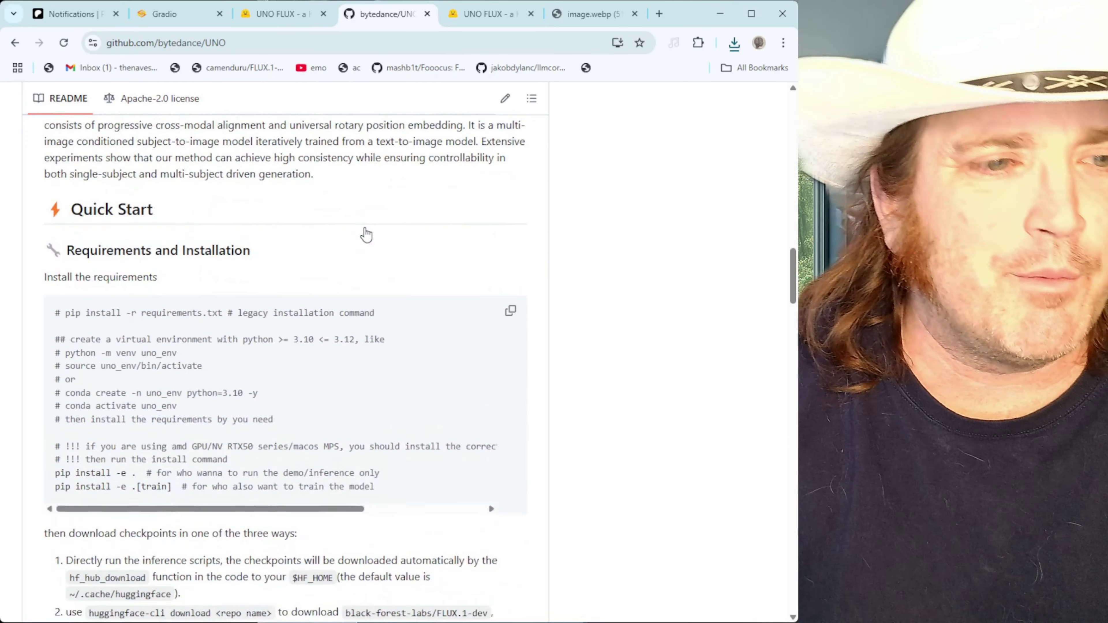
Step: Examine the README's Requirements and Installation section, highlighting the install commands, and return to the repository's file list
scroll(366, 234, down, 3)
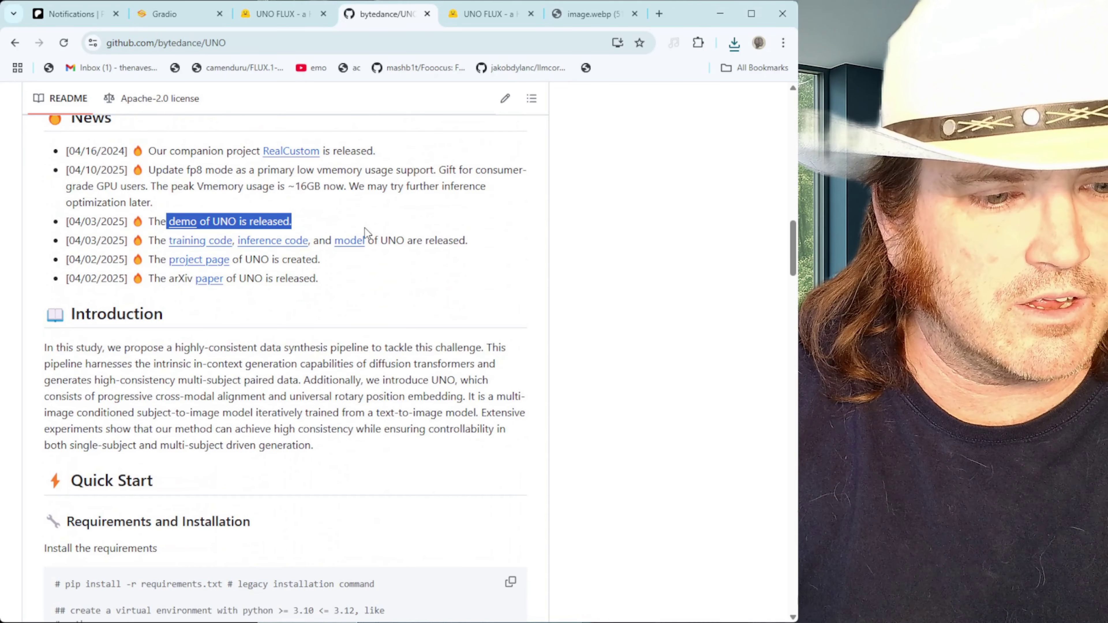
scroll(364, 228, down, 6)
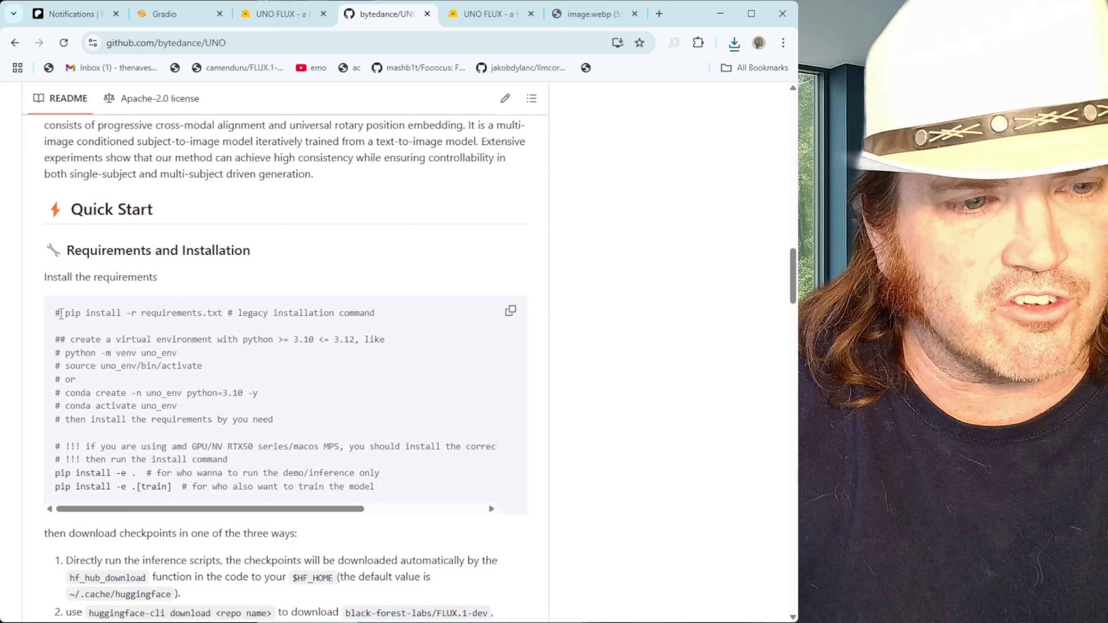
drag(61, 313, 414, 493)
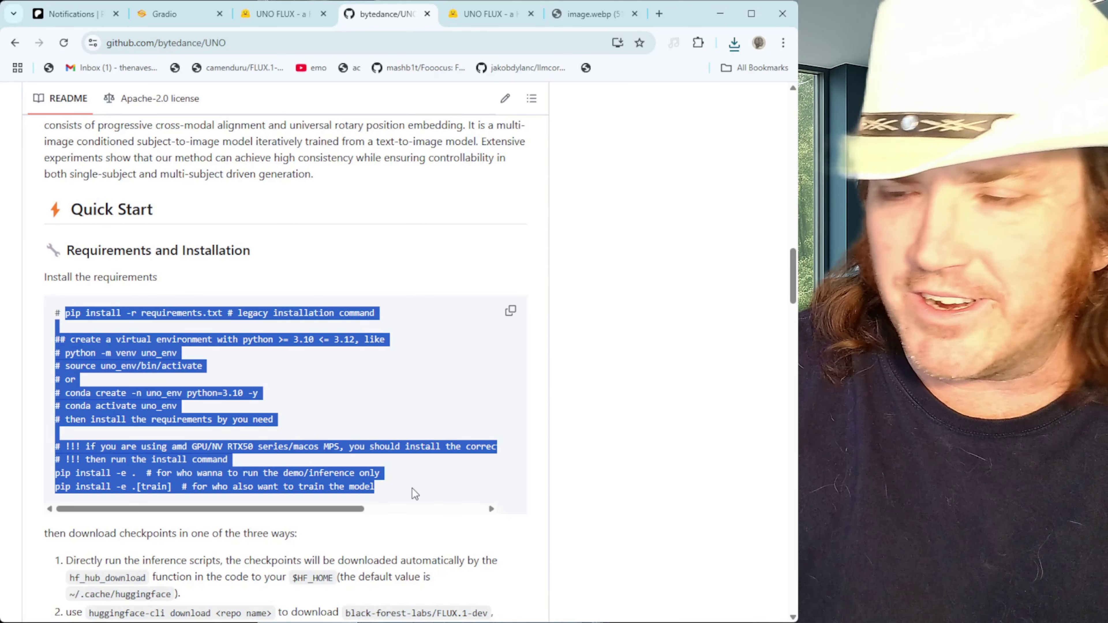
click(432, 449)
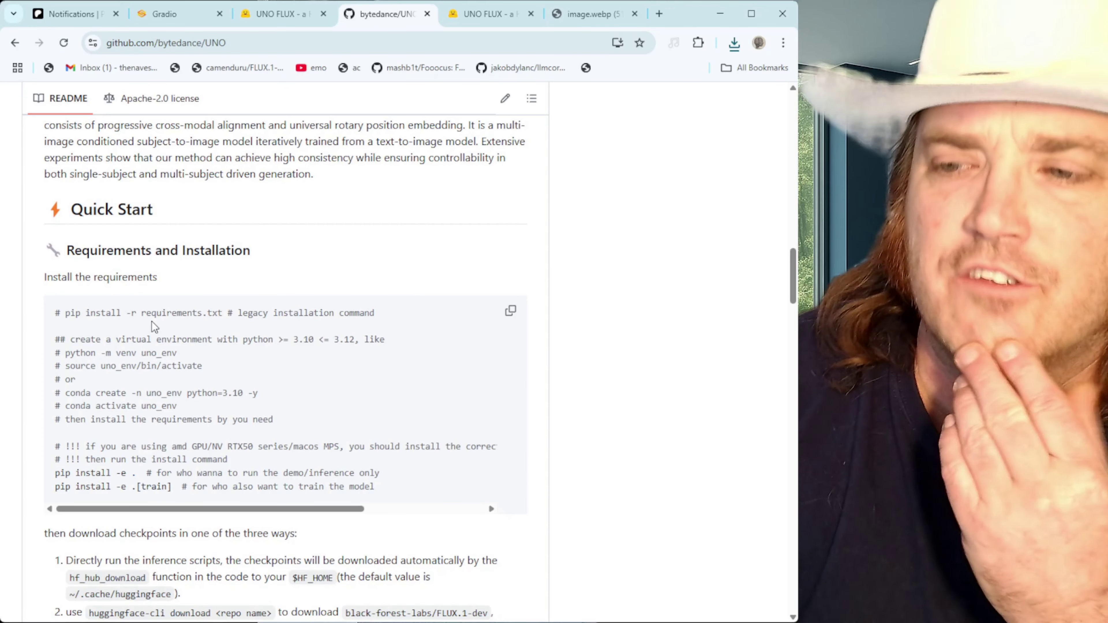
scroll(152, 321, down, 2)
scroll(151, 321, down, 1)
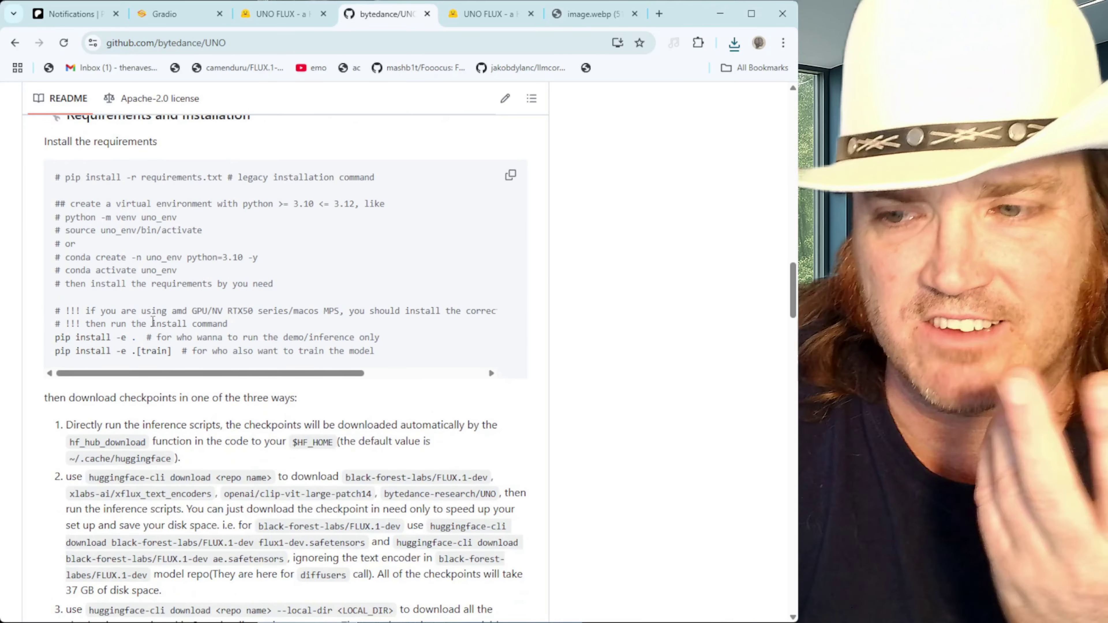
scroll(152, 322, up, 3)
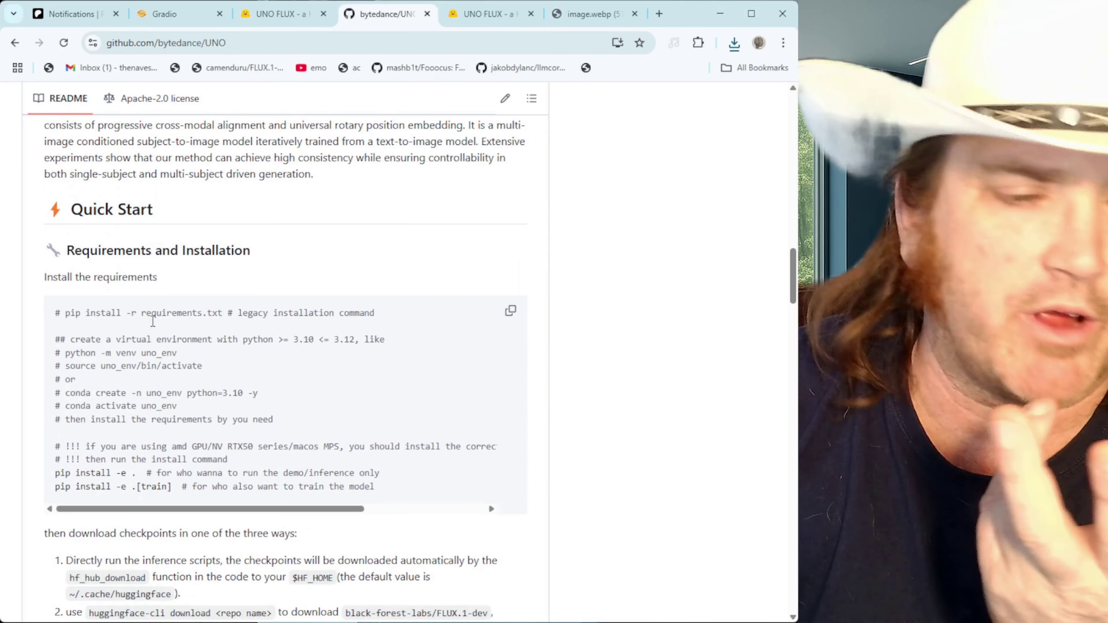
scroll(151, 321, up, 20)
scroll(153, 327, up, 9)
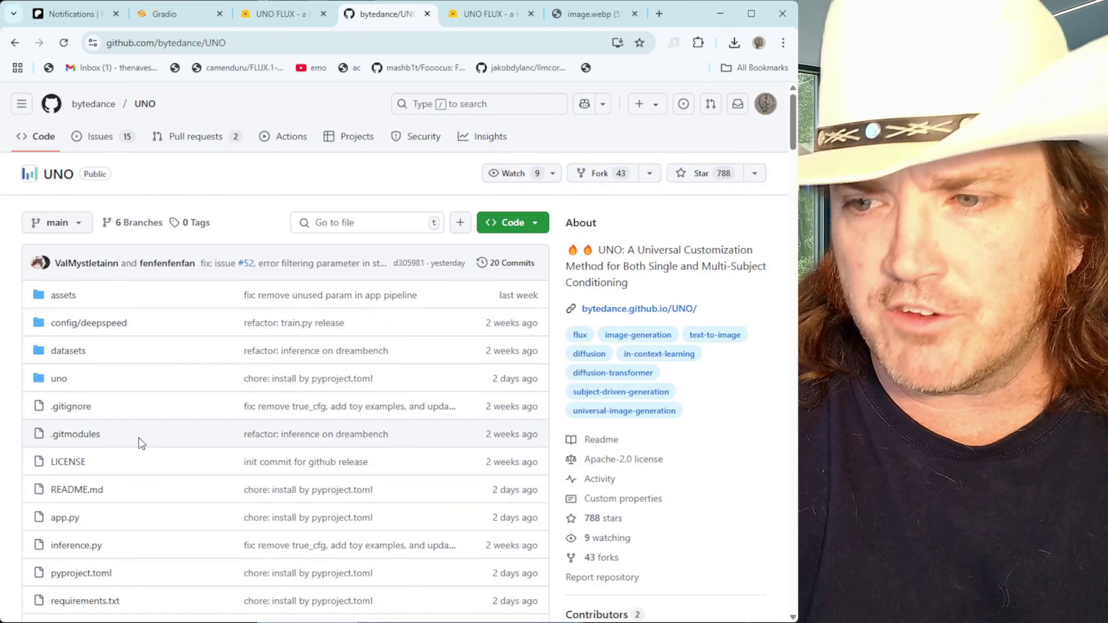
Step: Check the generated image in the demo tab, and find the "Uno-Flux Gradio App!" post on the Patreon creator page
click(485, 15)
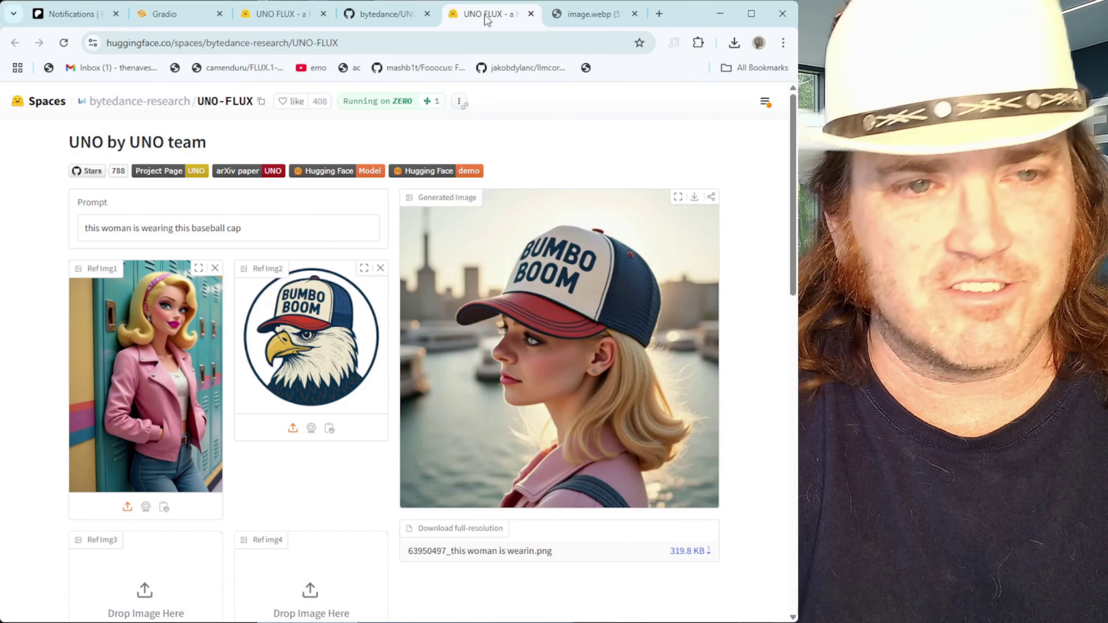
click(74, 15)
click(15, 42)
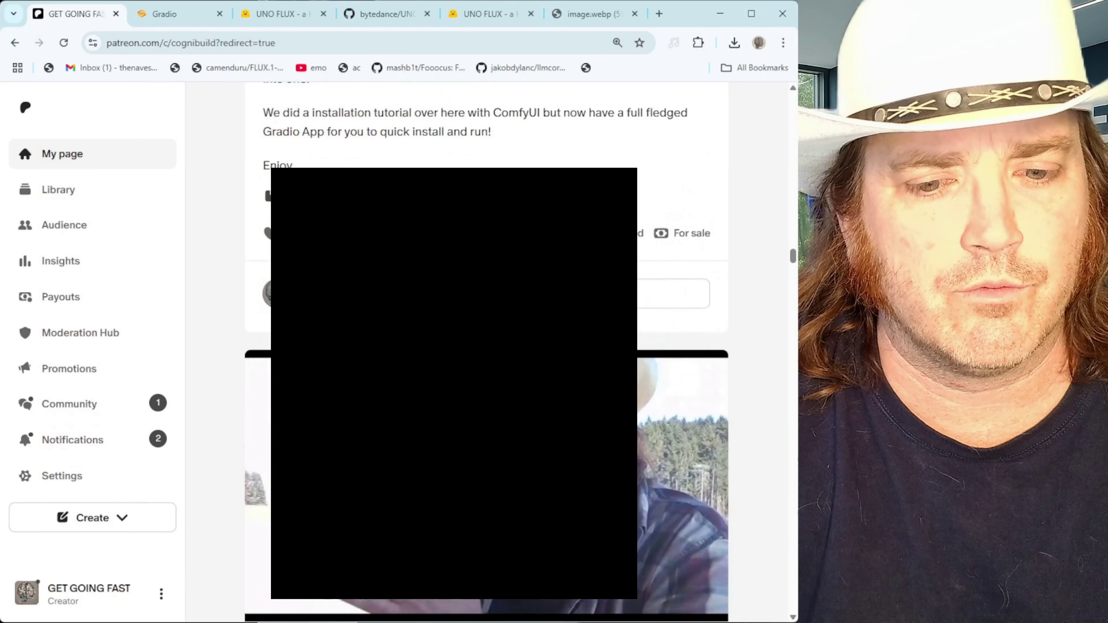
scroll(291, 253, up, 3)
scroll(291, 253, down, 2)
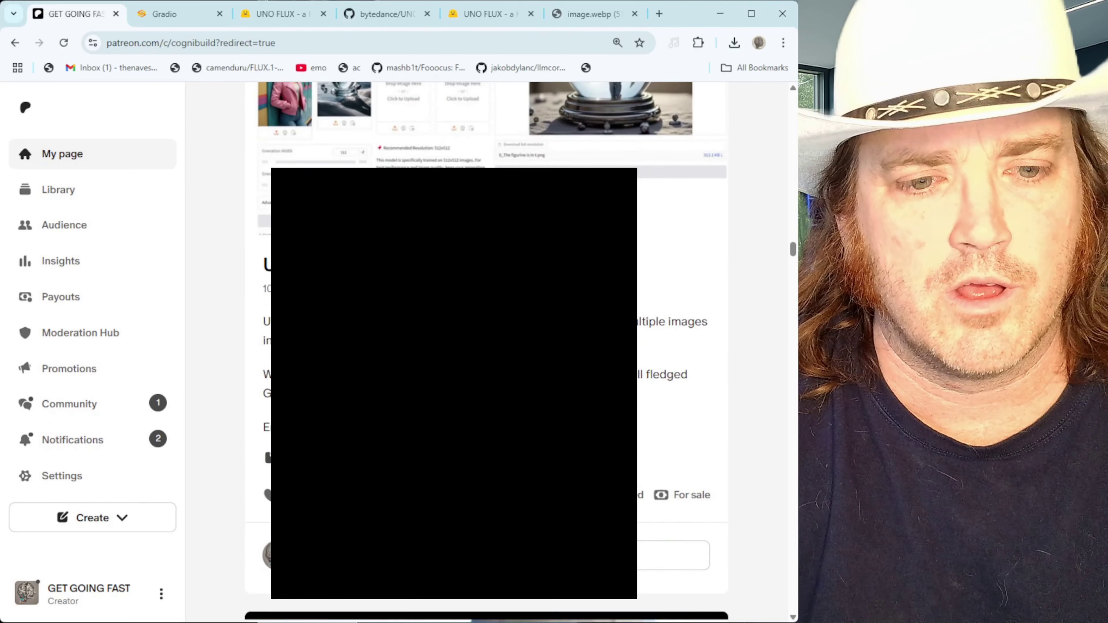
scroll(291, 253, up, 4)
scroll(291, 253, down, 3)
scroll(291, 253, down, 1)
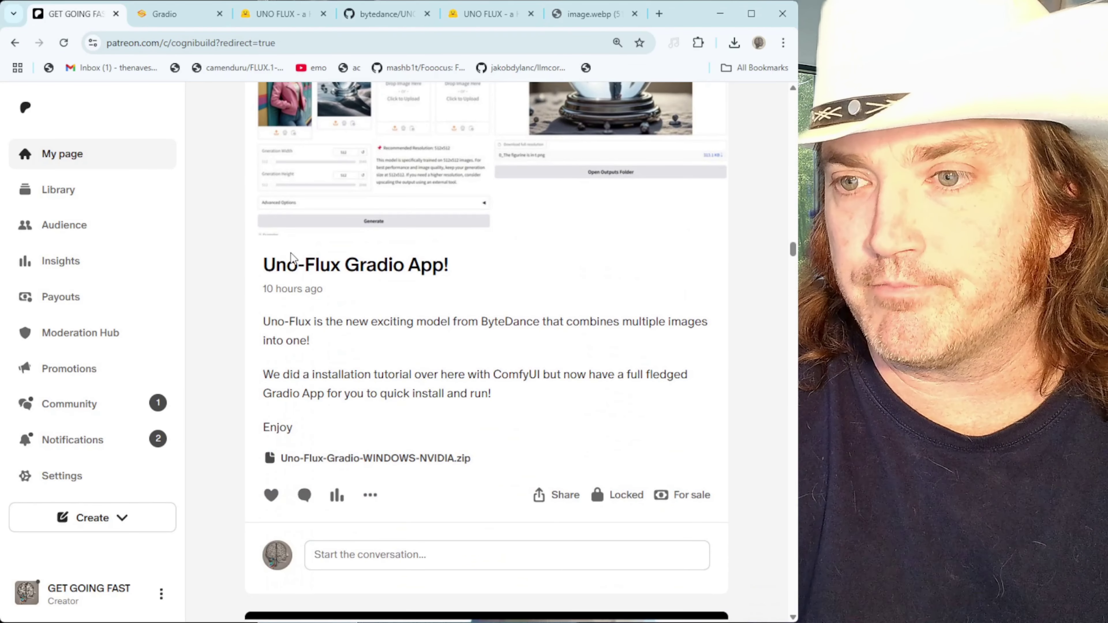